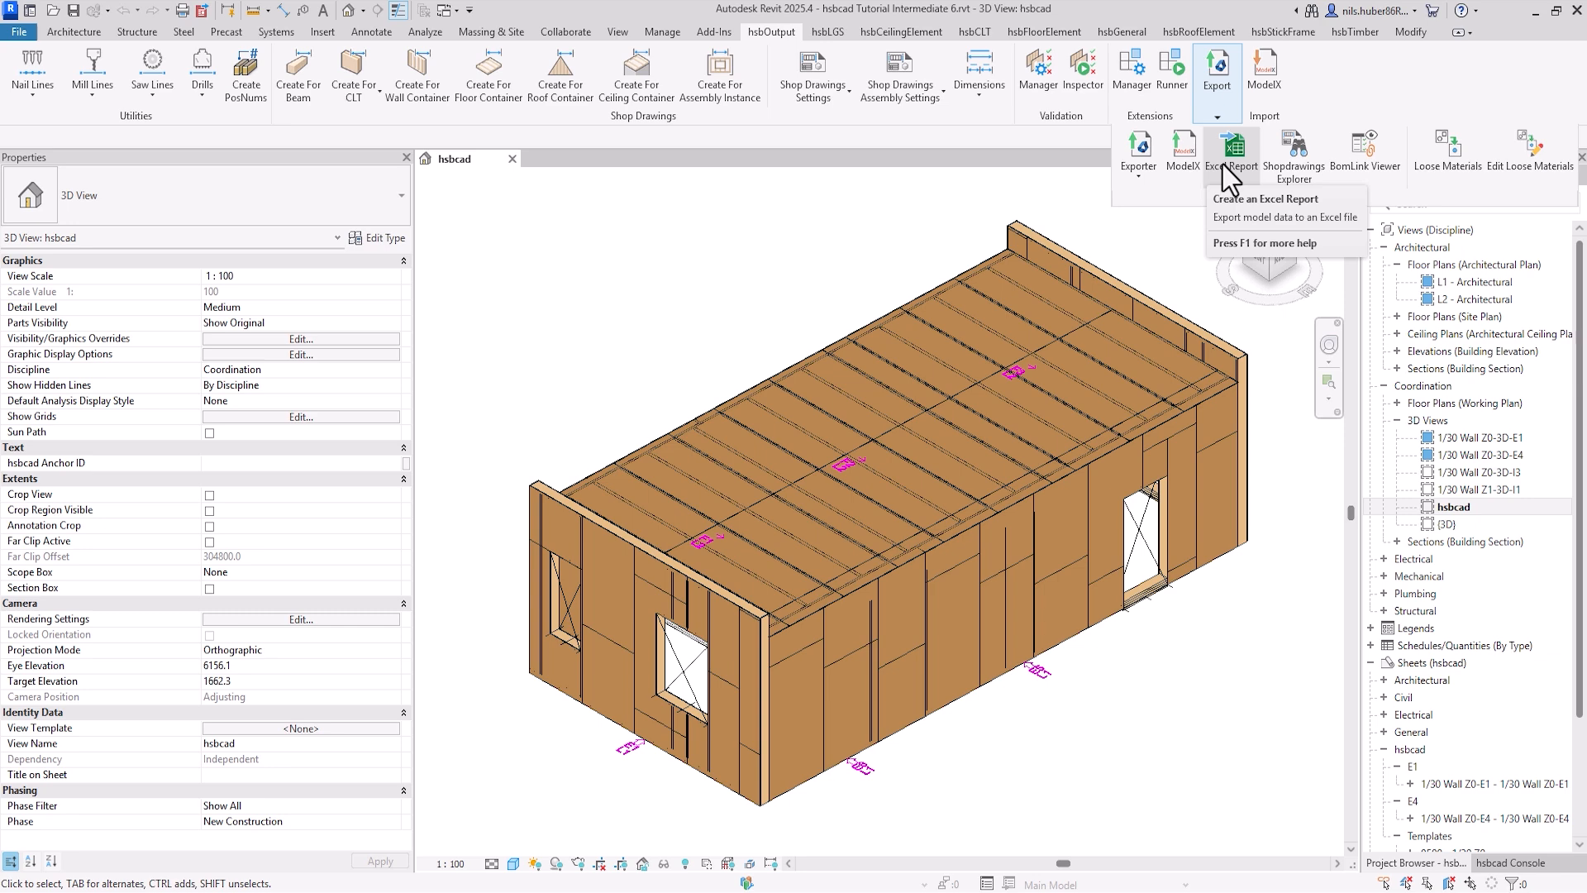
# Start the hsbcad Exporter and choose the 6 Export Settings & Report folder as the destination directory
pyautogui.click(1143, 174)
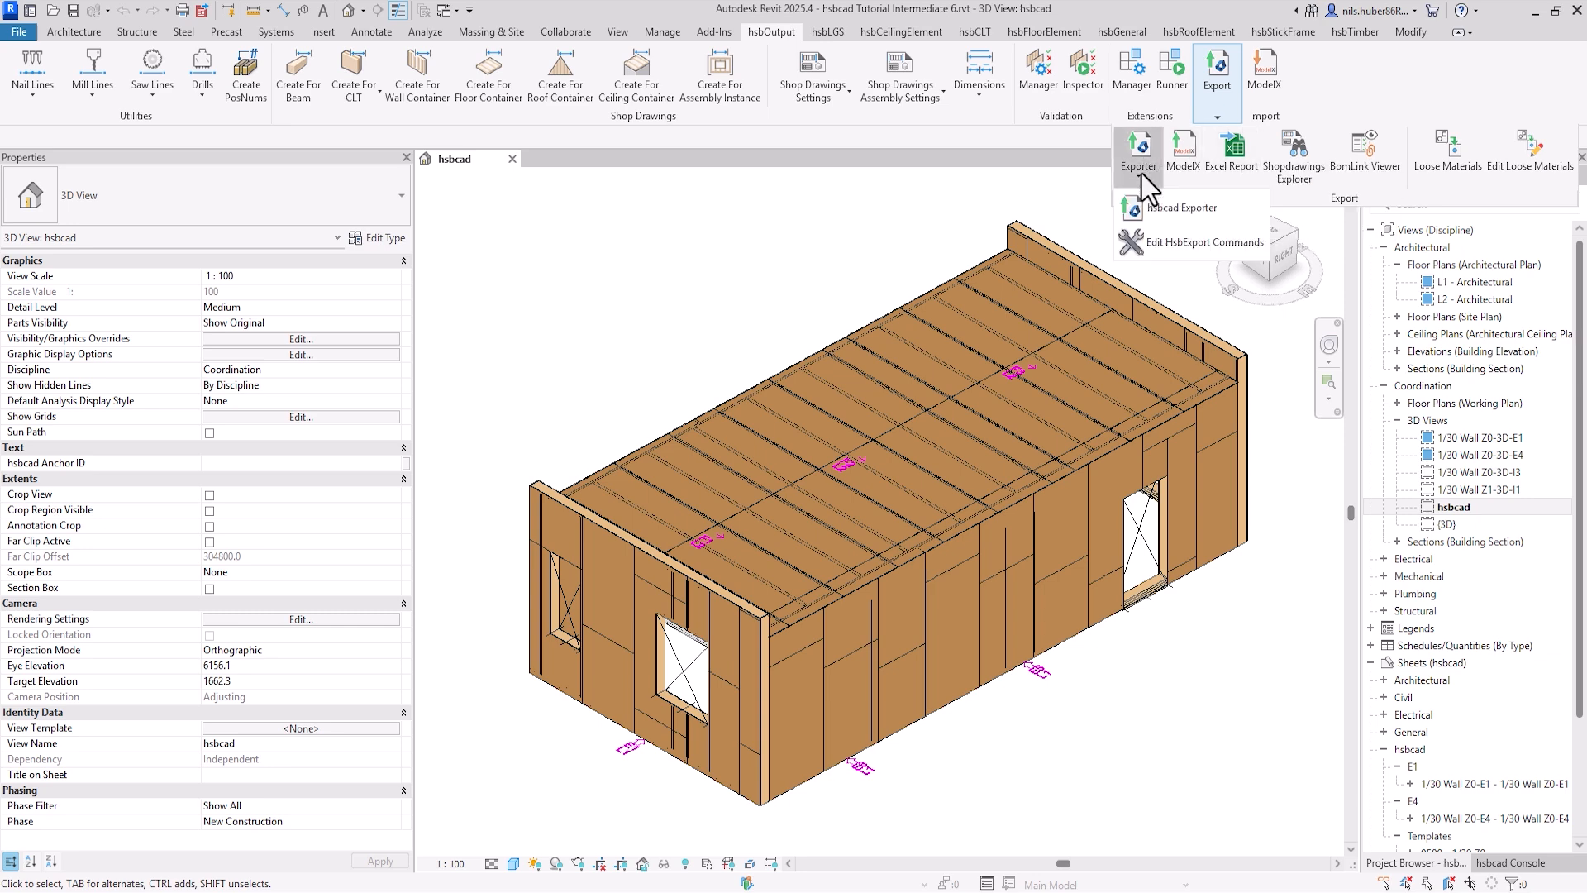
pyautogui.click(1171, 211)
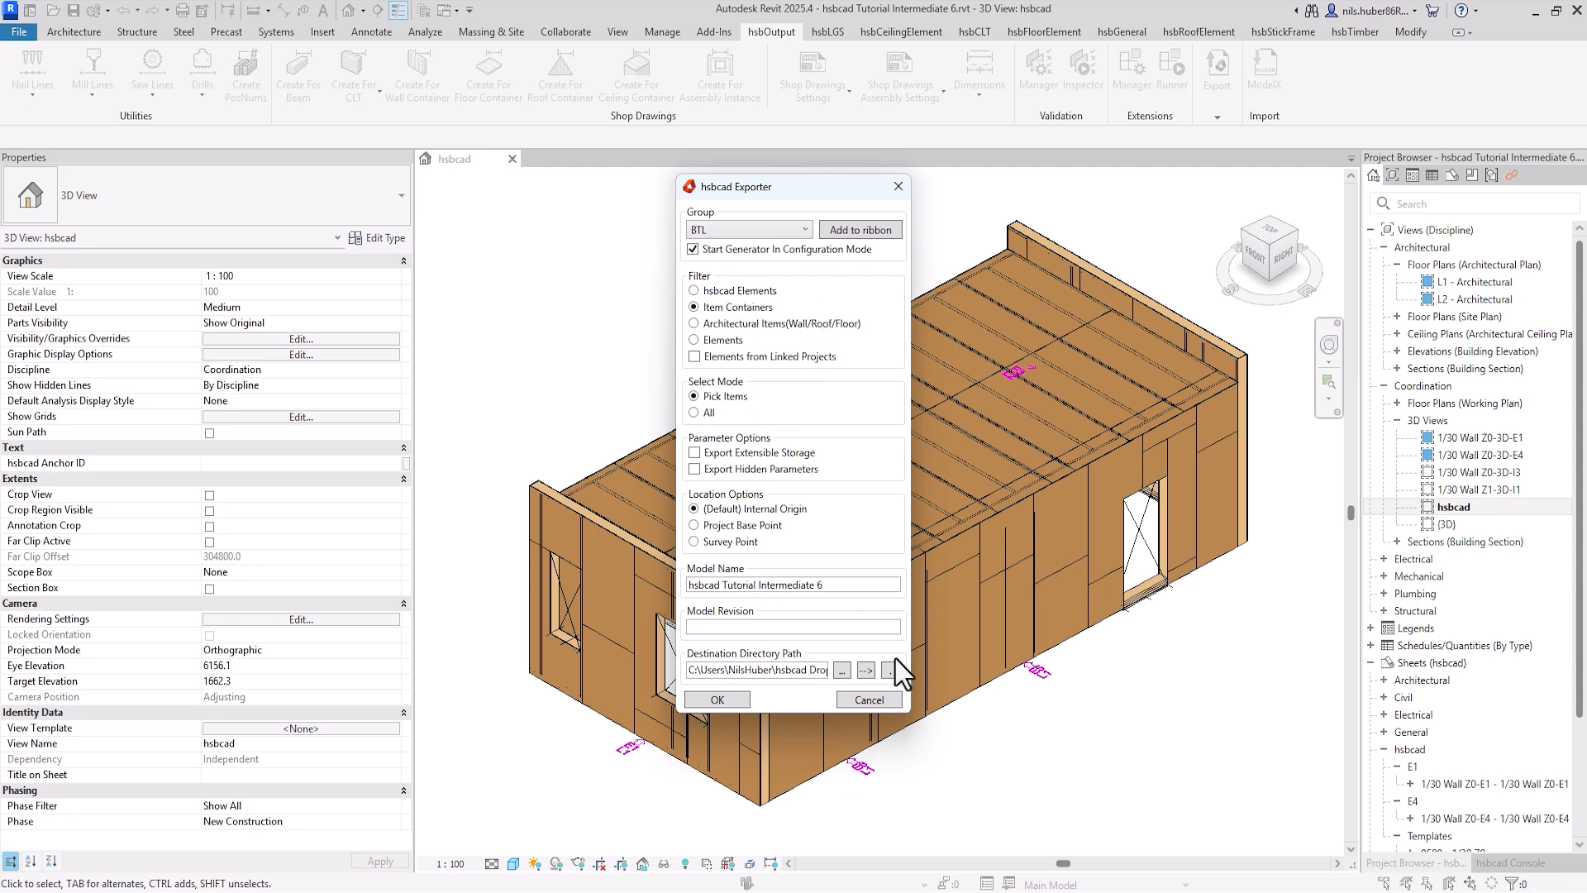
pyautogui.click(841, 670)
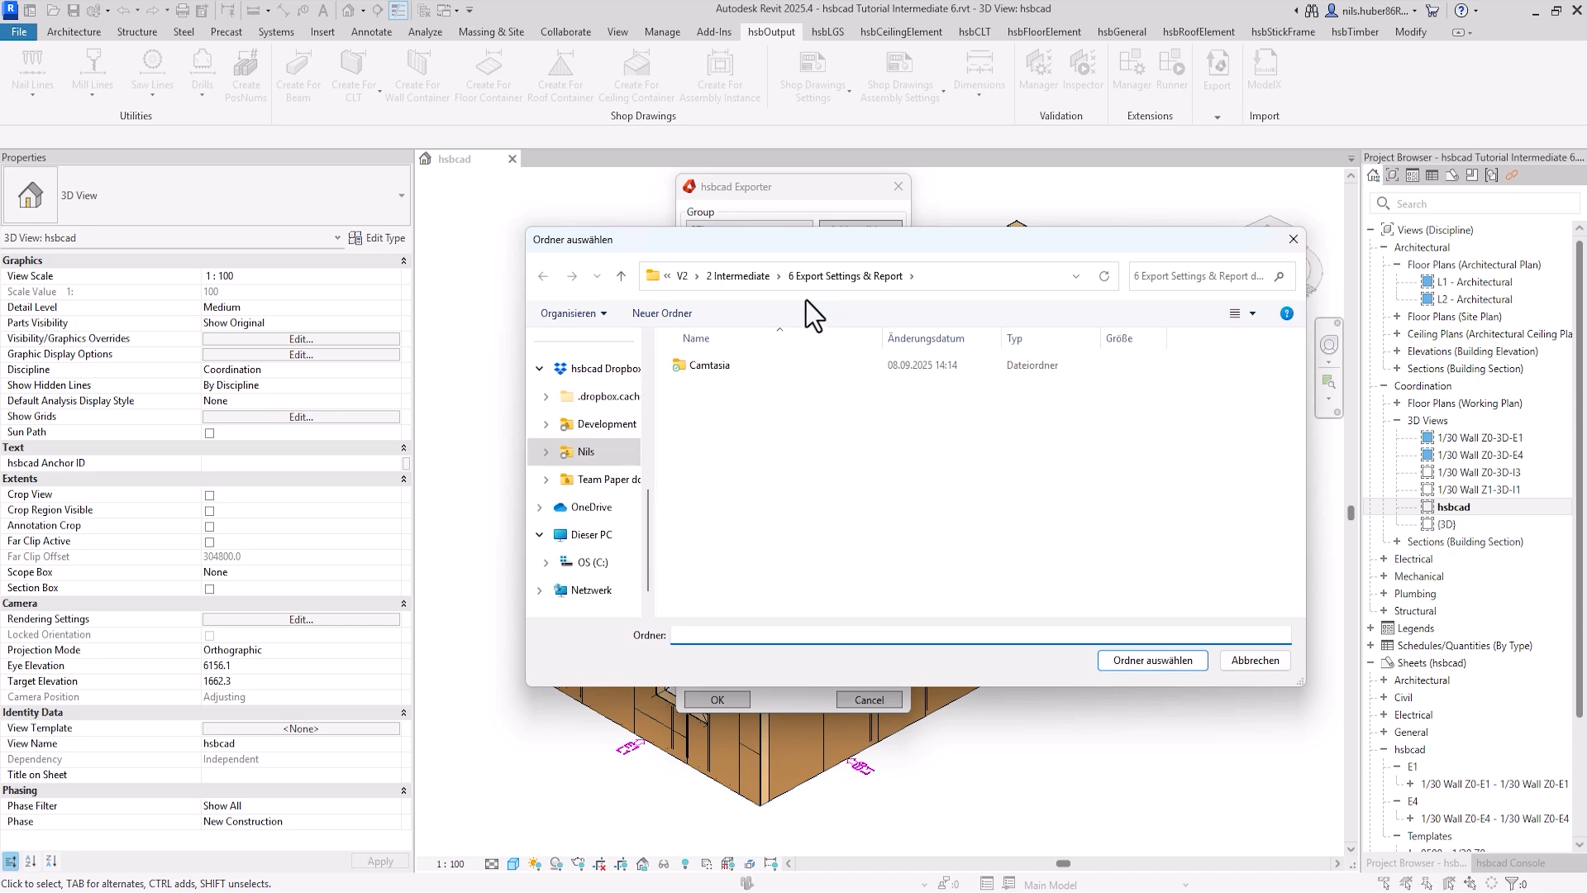
pyautogui.click(1152, 664)
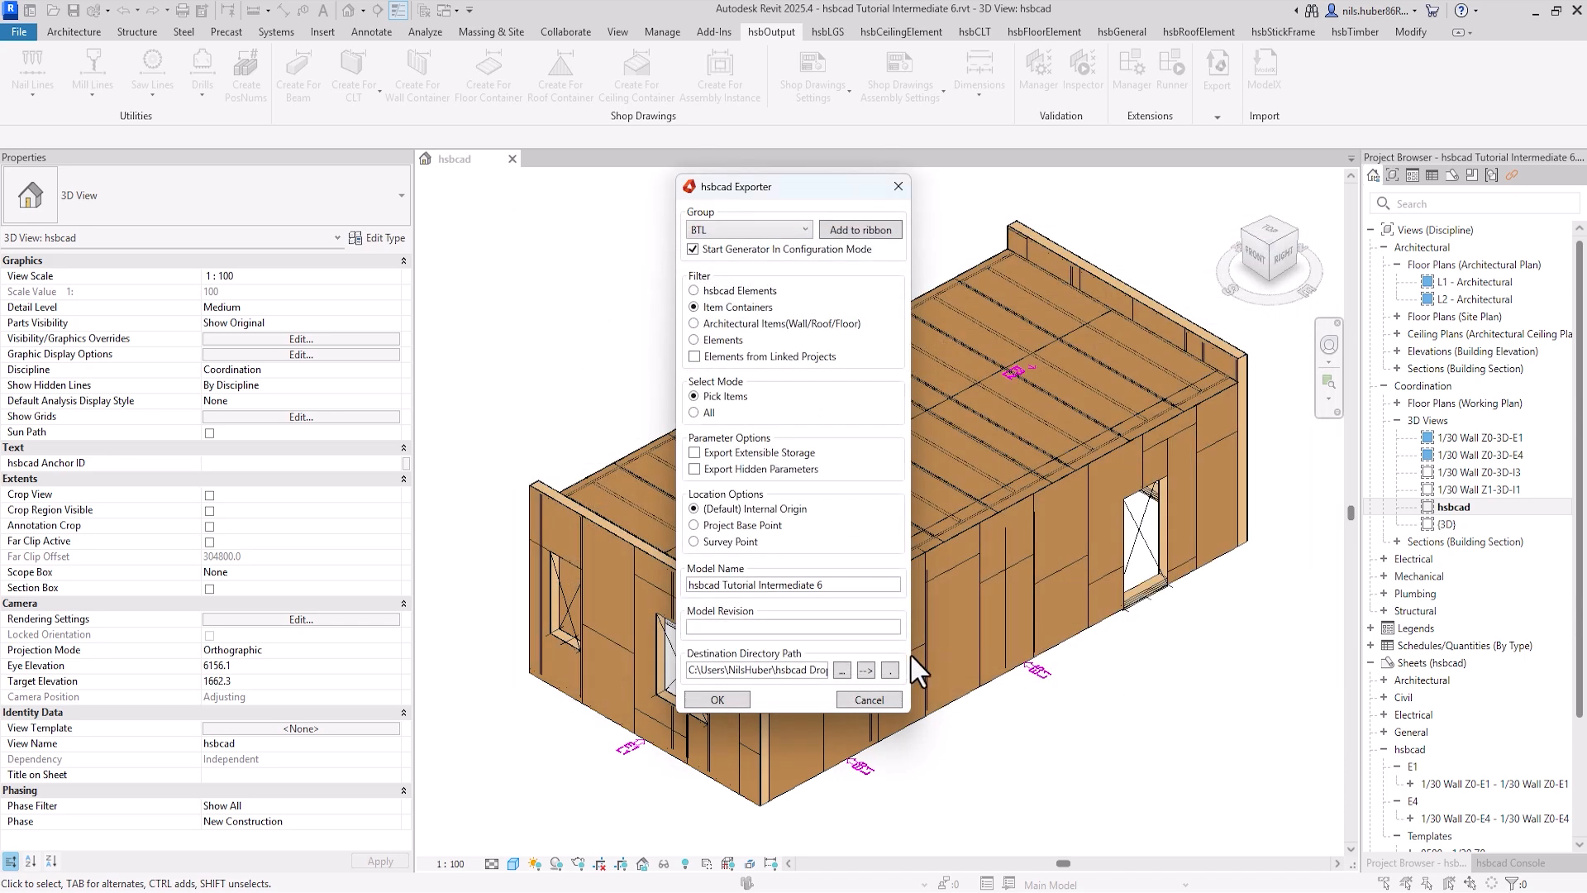
# Run the BTL group in configuration mode on the item container of the short wall with two windows
pyautogui.click(716, 698)
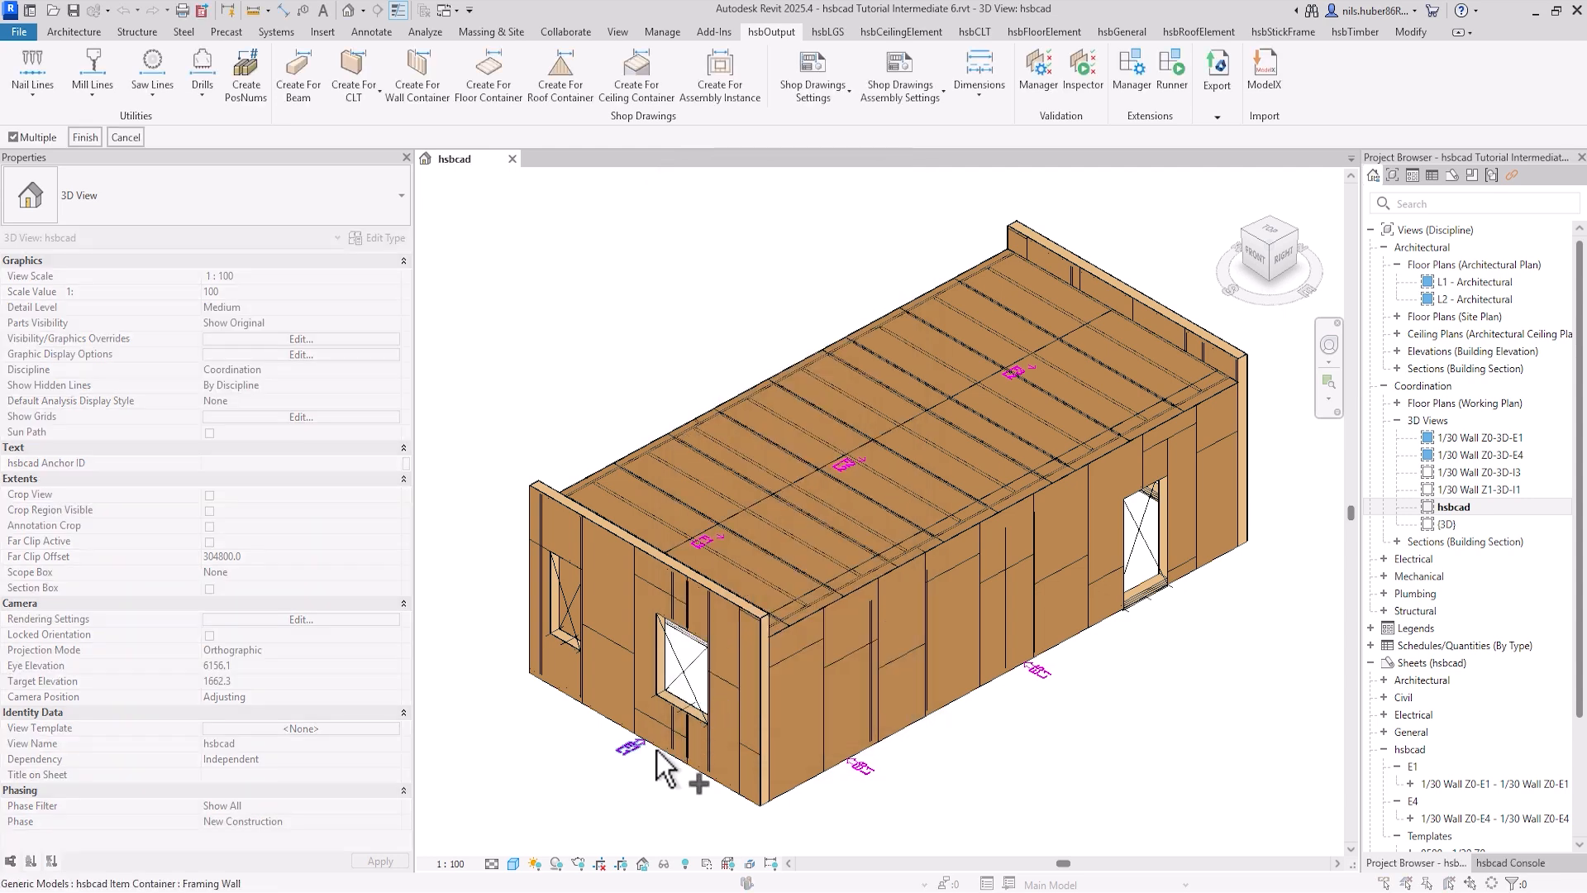
pyautogui.click(632, 748)
pyautogui.press('Return')
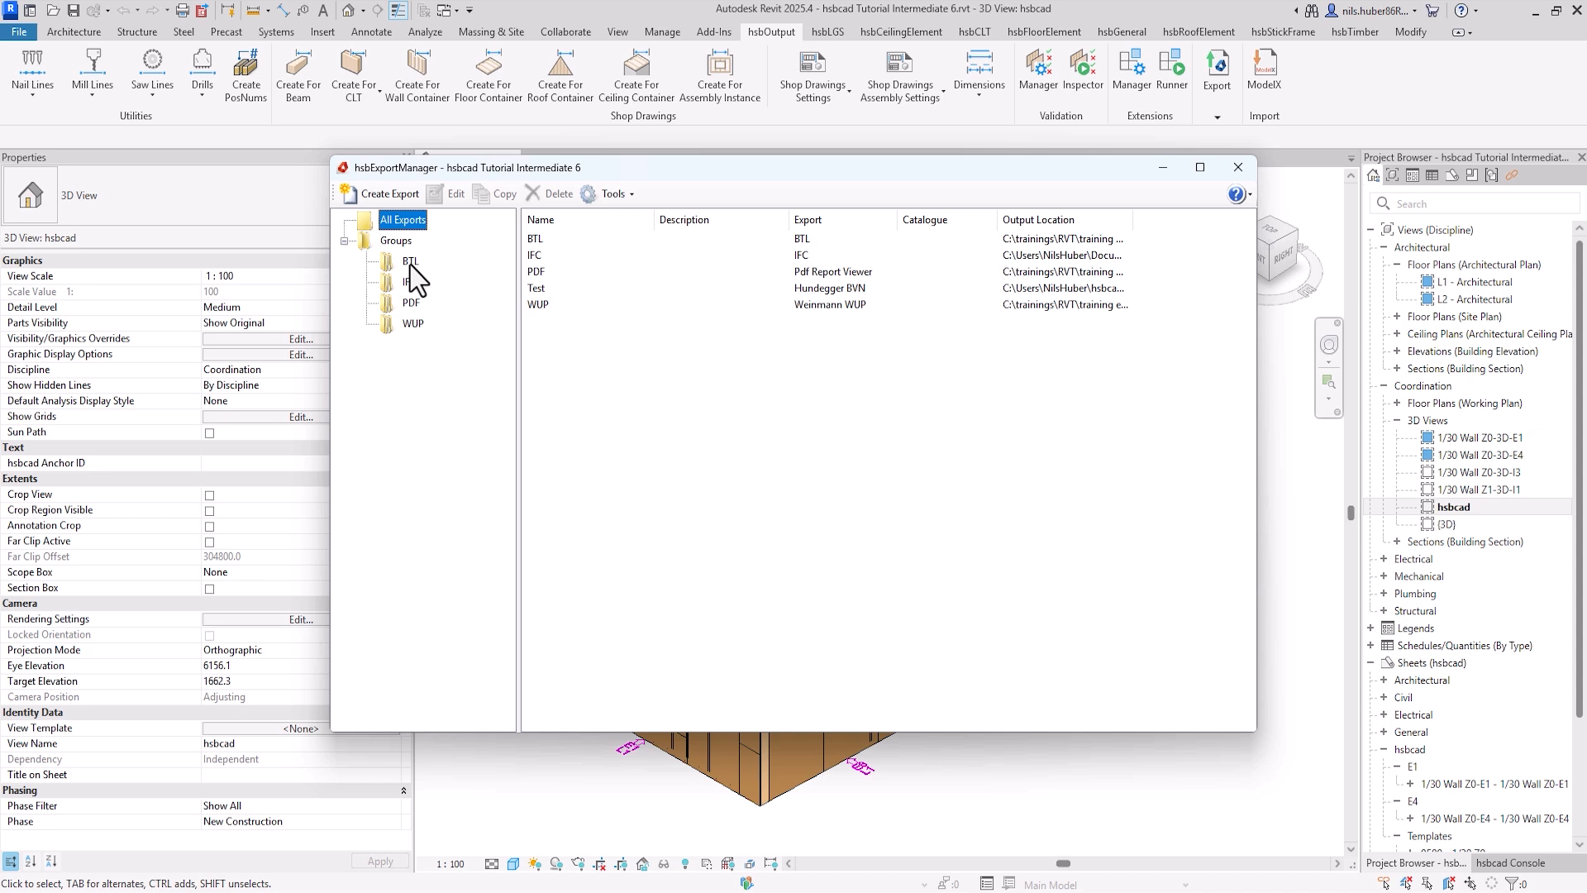
# Edit the BTL export and open its Last Used export settings
pyautogui.click(539, 241)
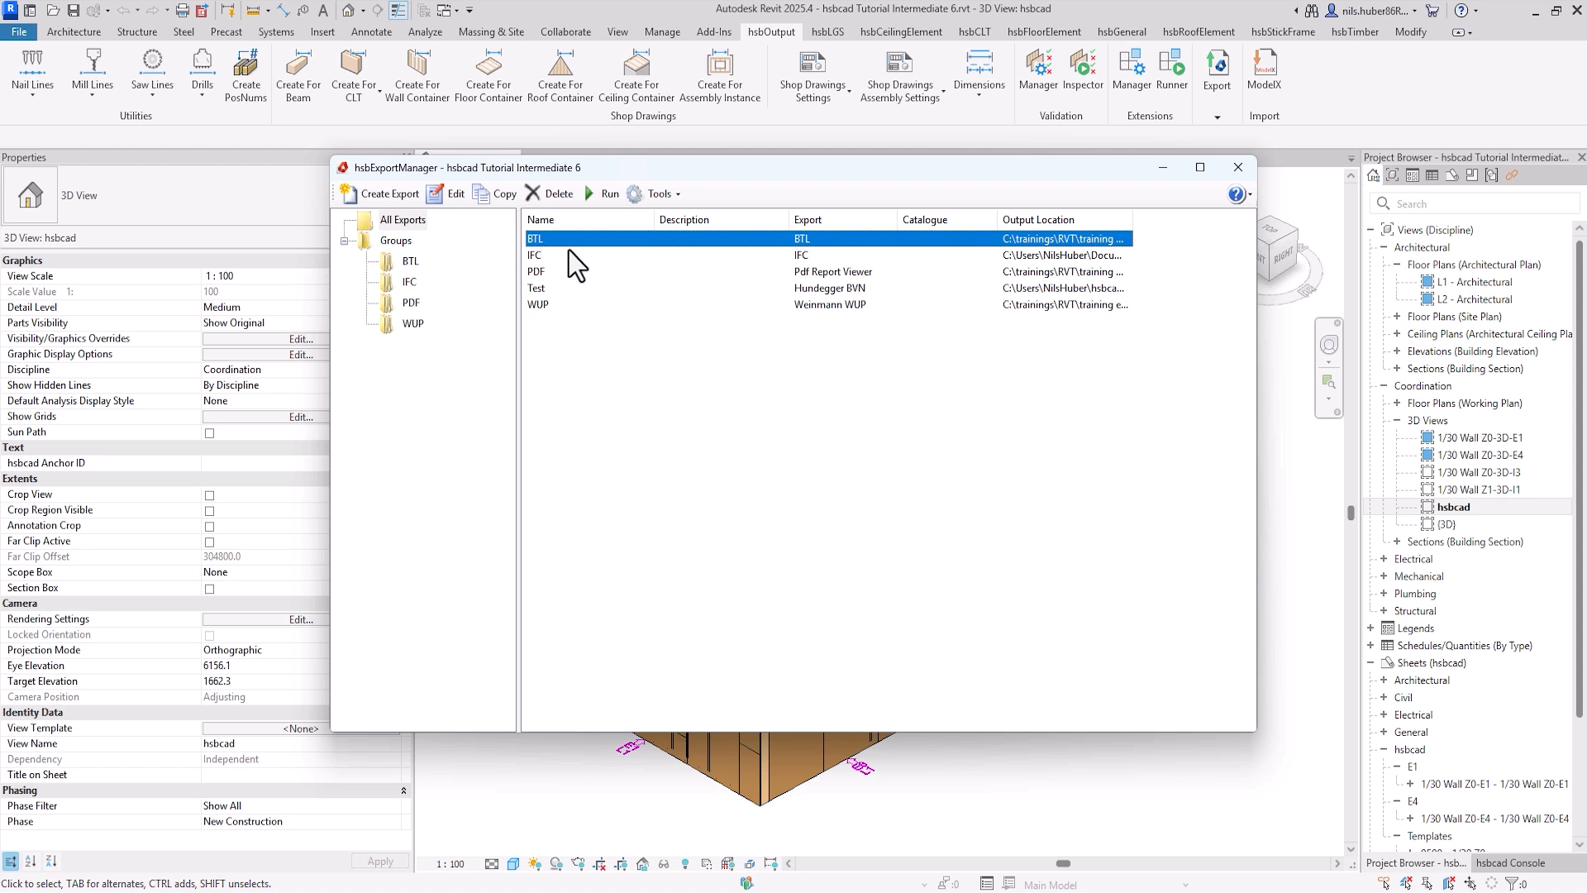
pyautogui.click(453, 194)
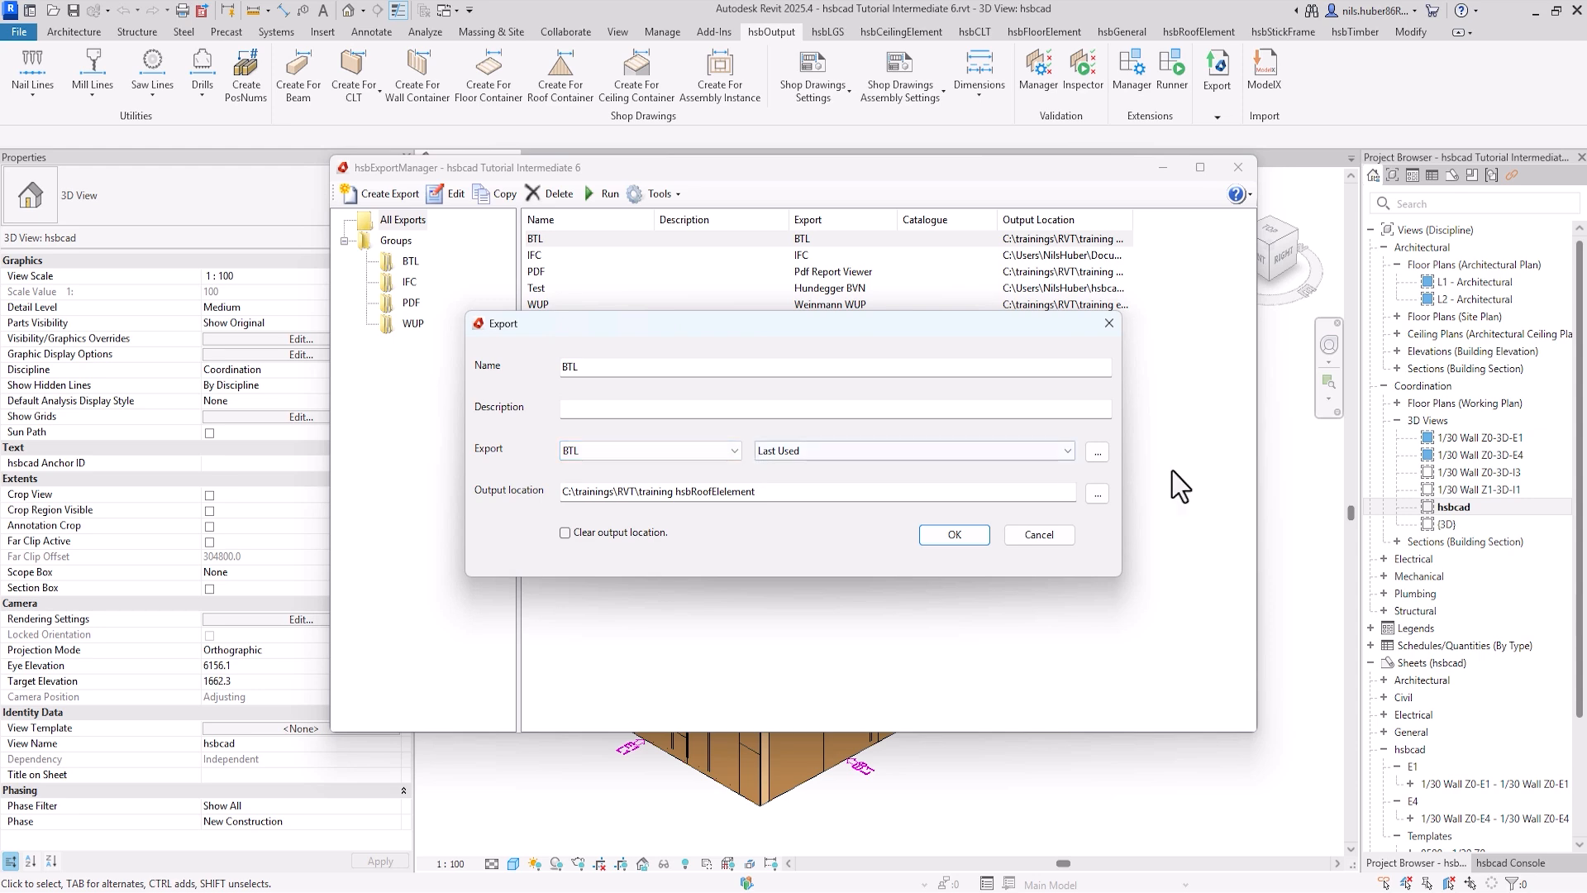
pyautogui.click(1098, 455)
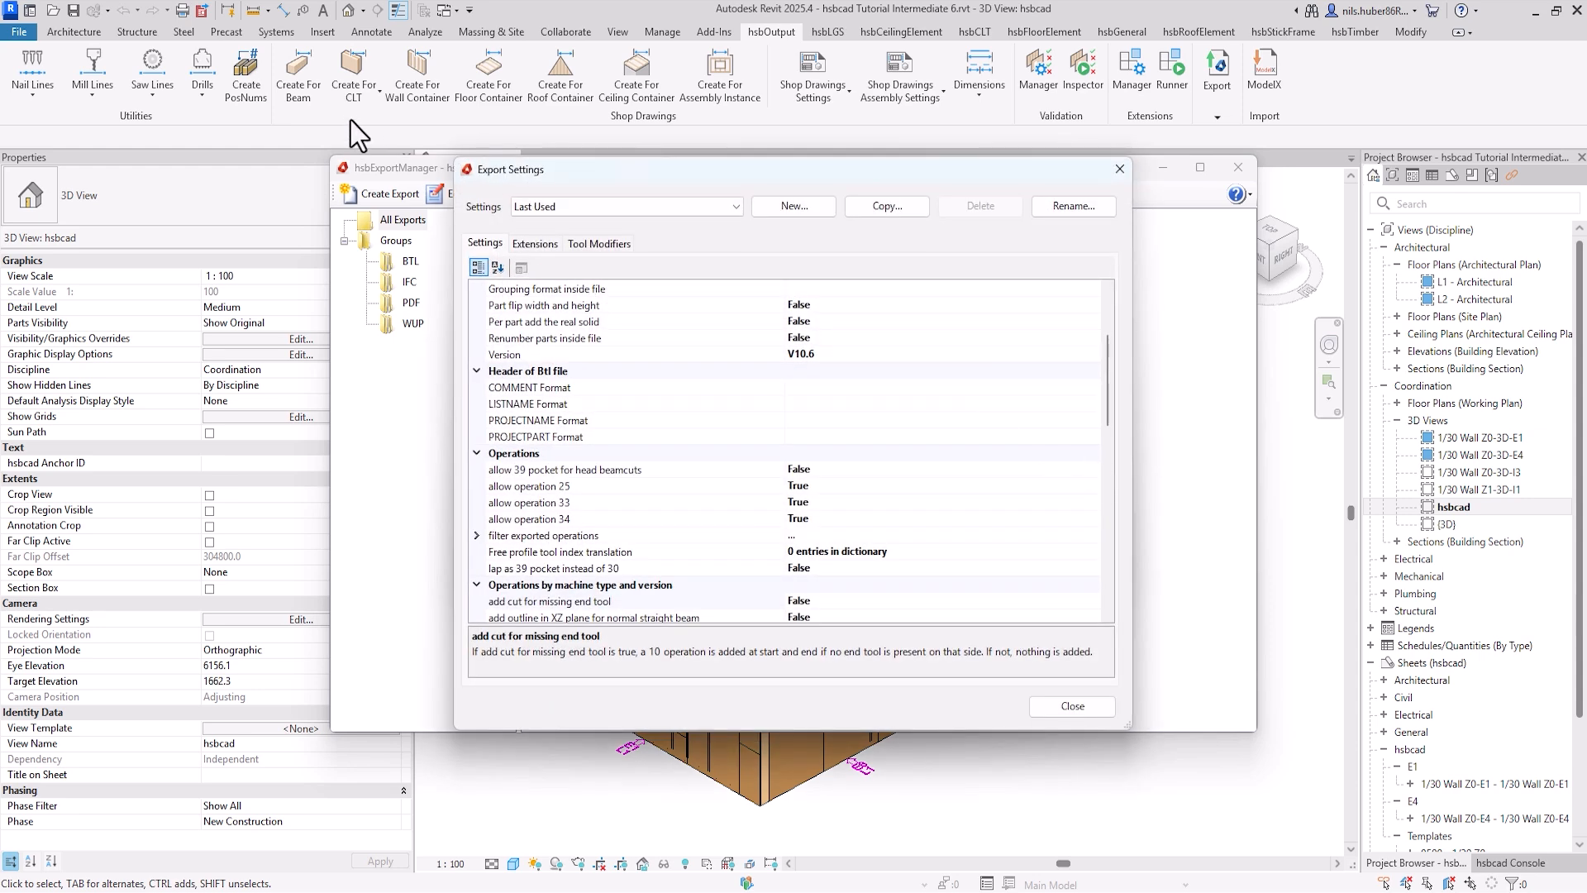
# Examine the BTL export's settings categories, extensions and tool modifiers, including the zero parts file settings
pyautogui.scroll(3, 851, 499)
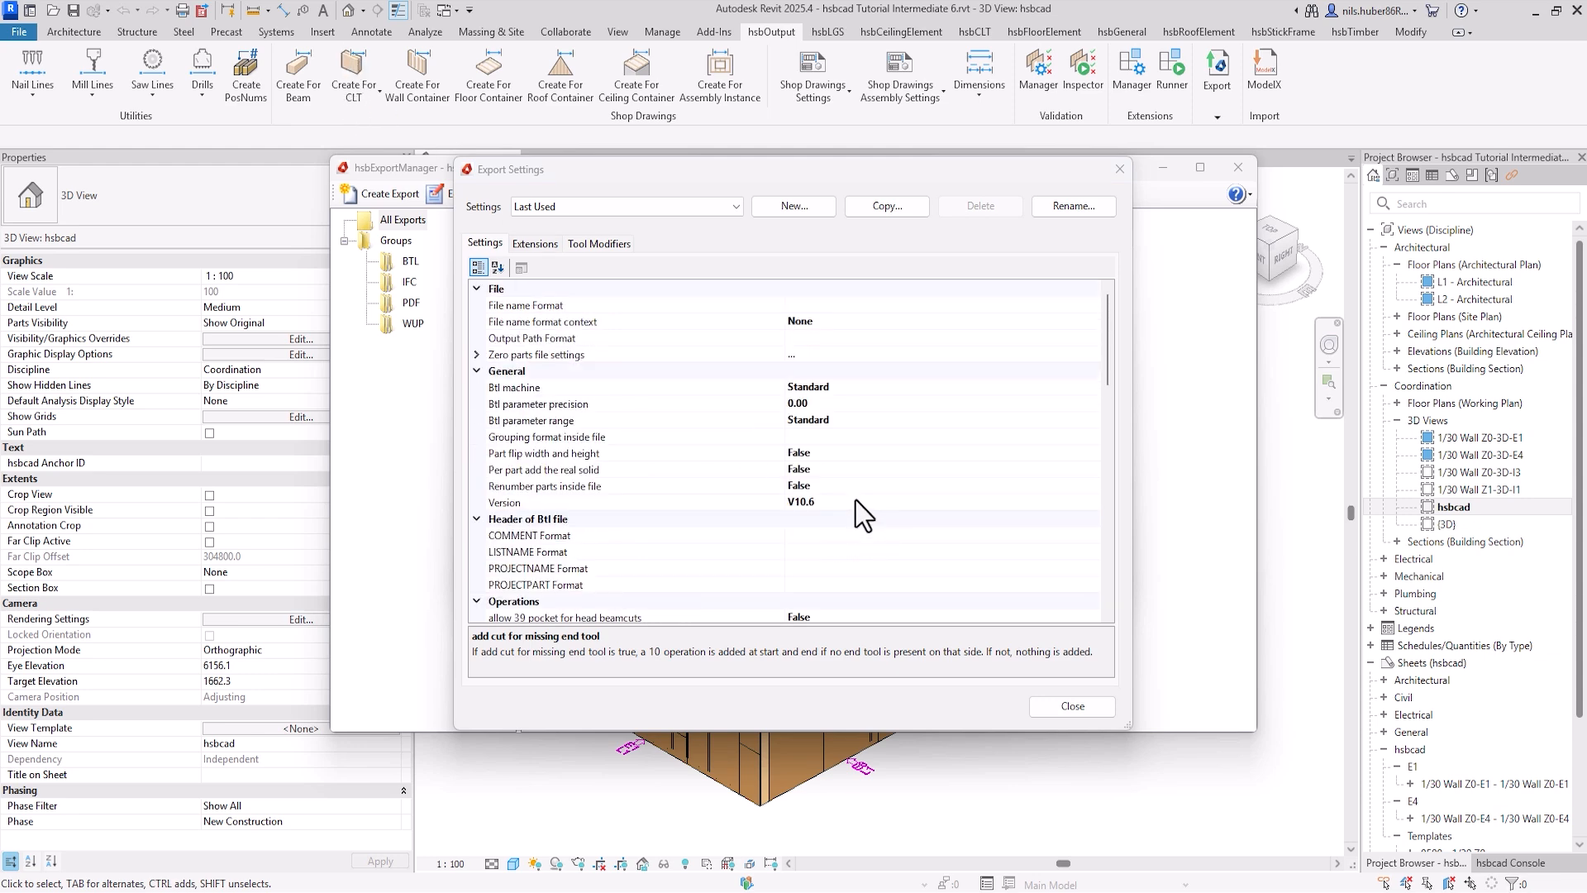
pyautogui.scroll(-10, 845, 412)
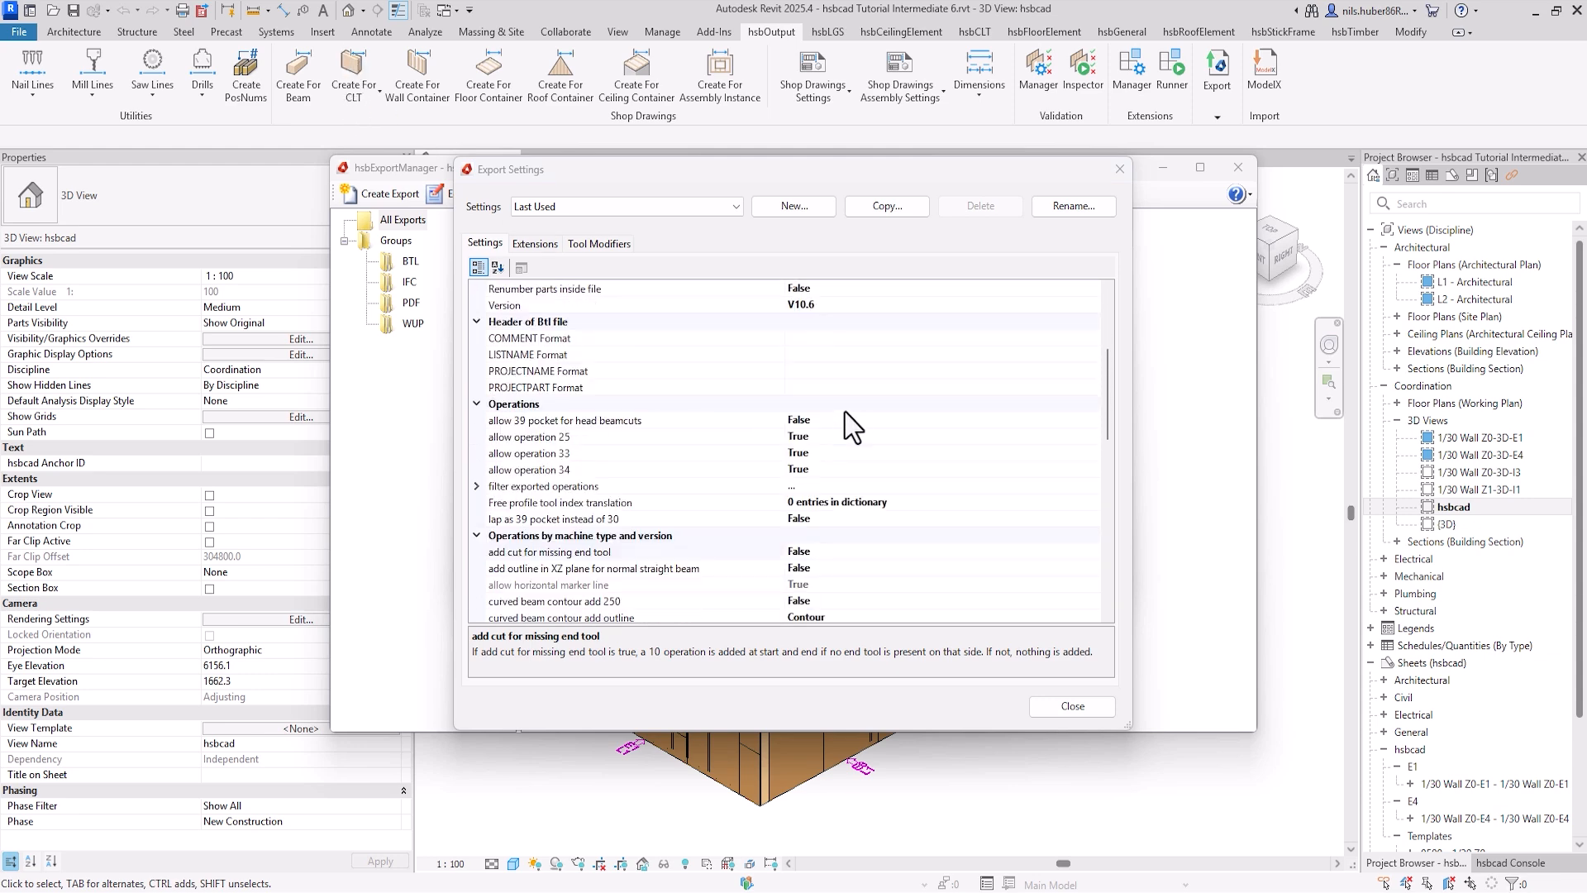
pyautogui.scroll(-8, 845, 412)
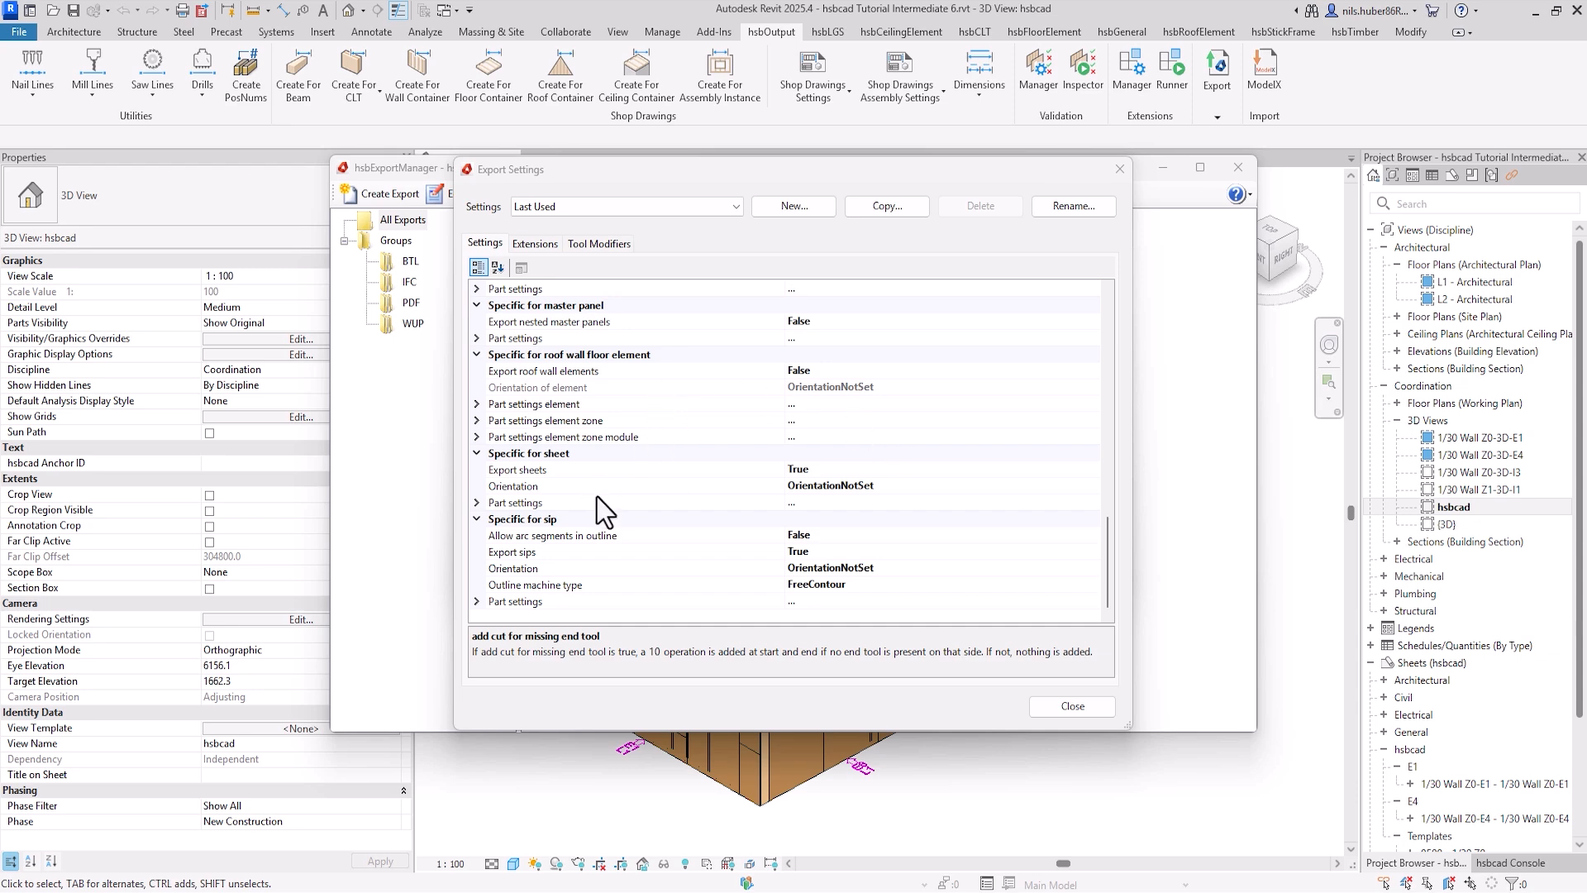
pyautogui.scroll(10, 857, 533)
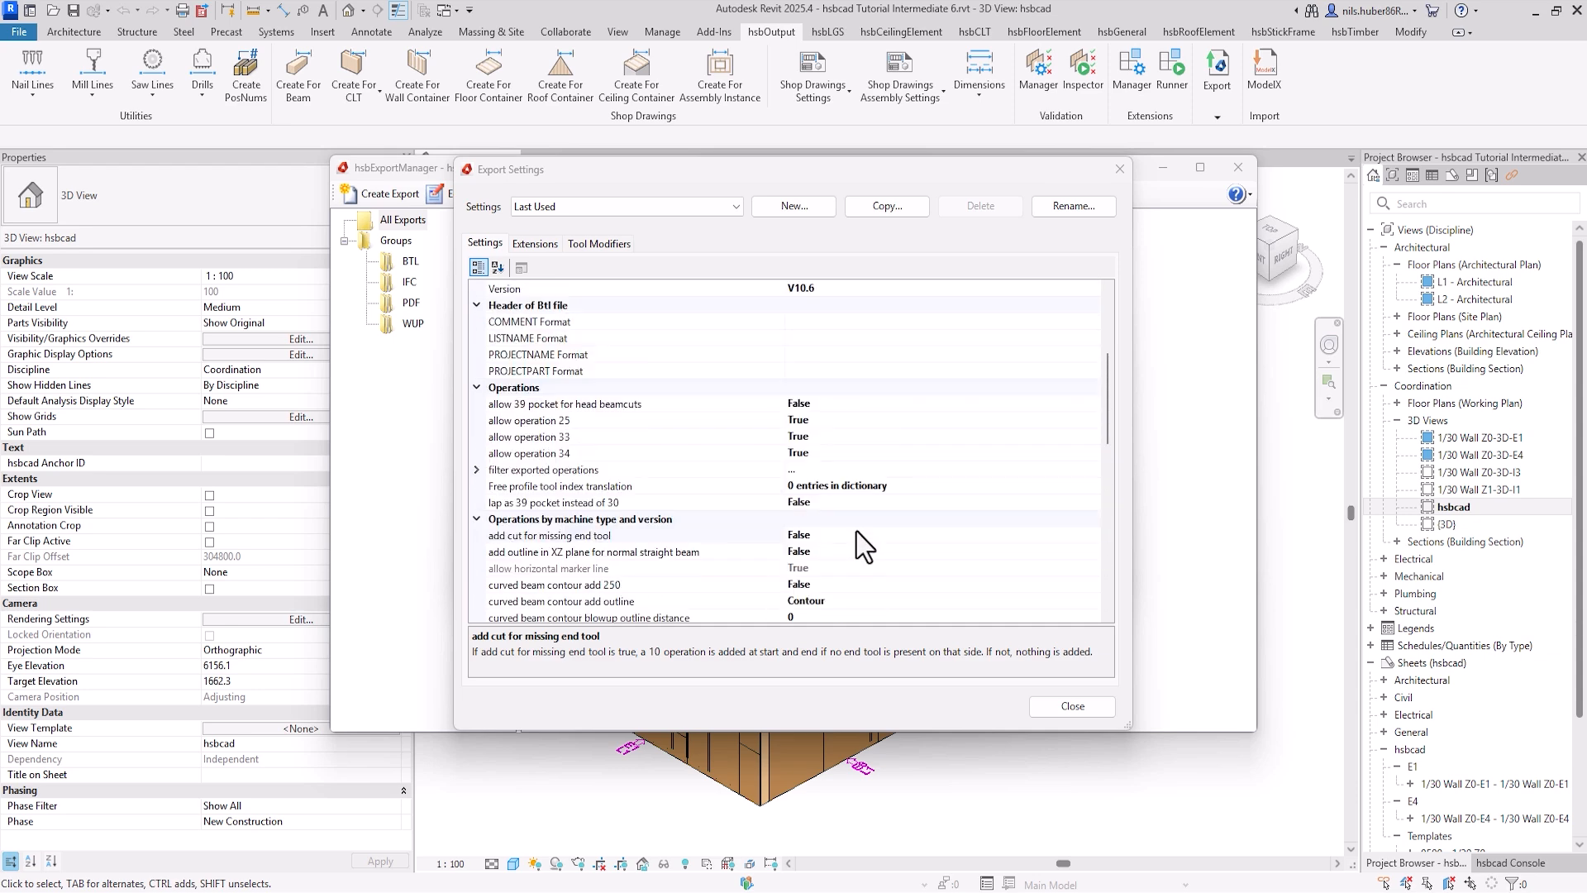
pyautogui.scroll(5, 857, 532)
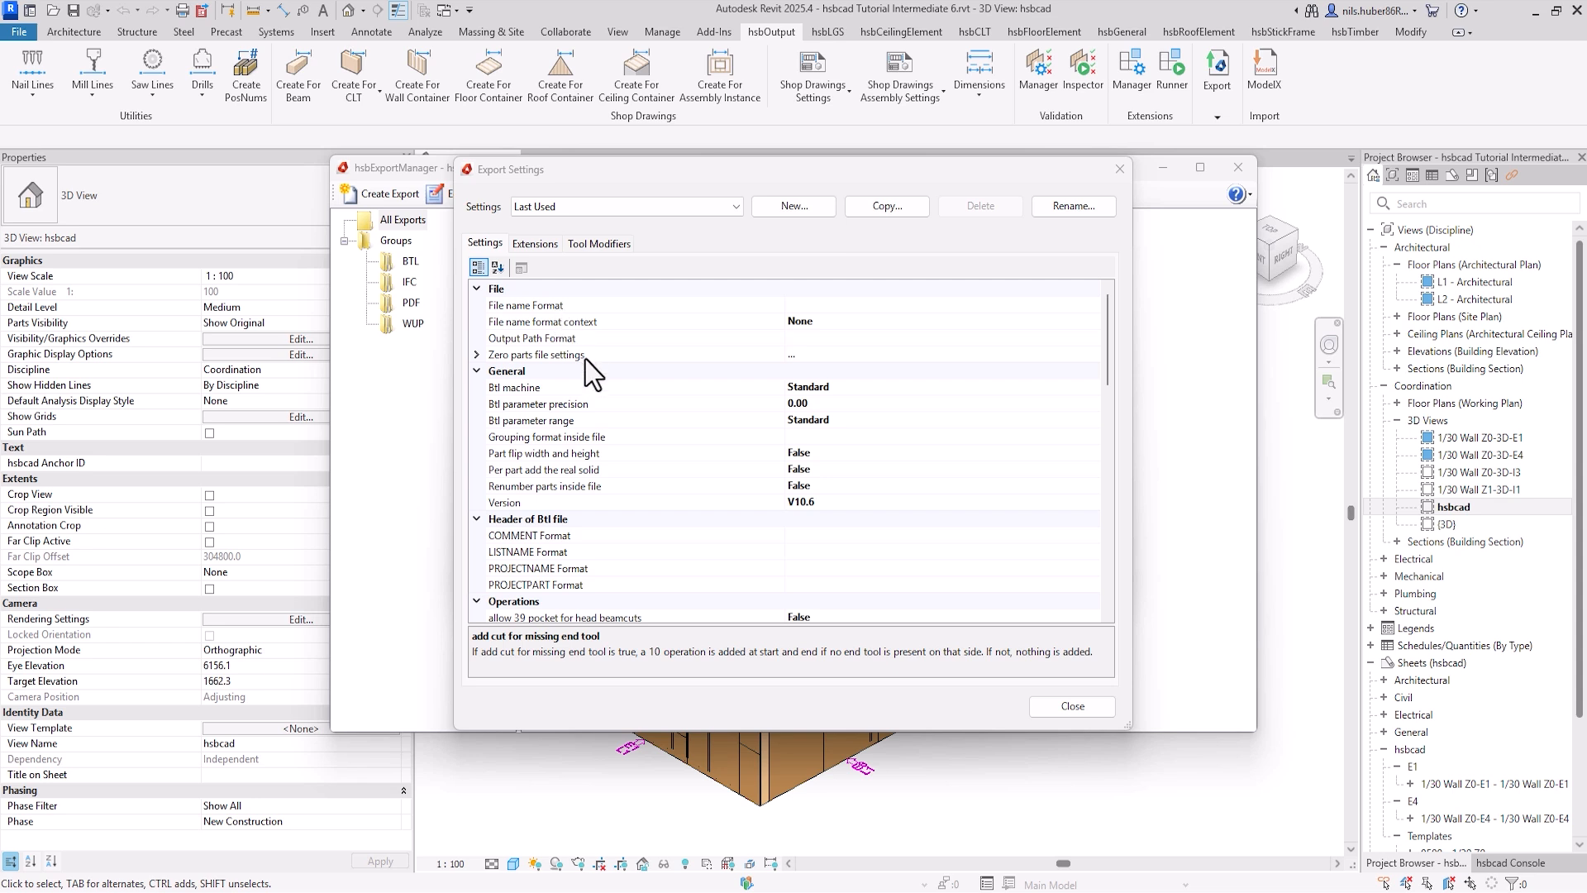
pyautogui.click(538, 244)
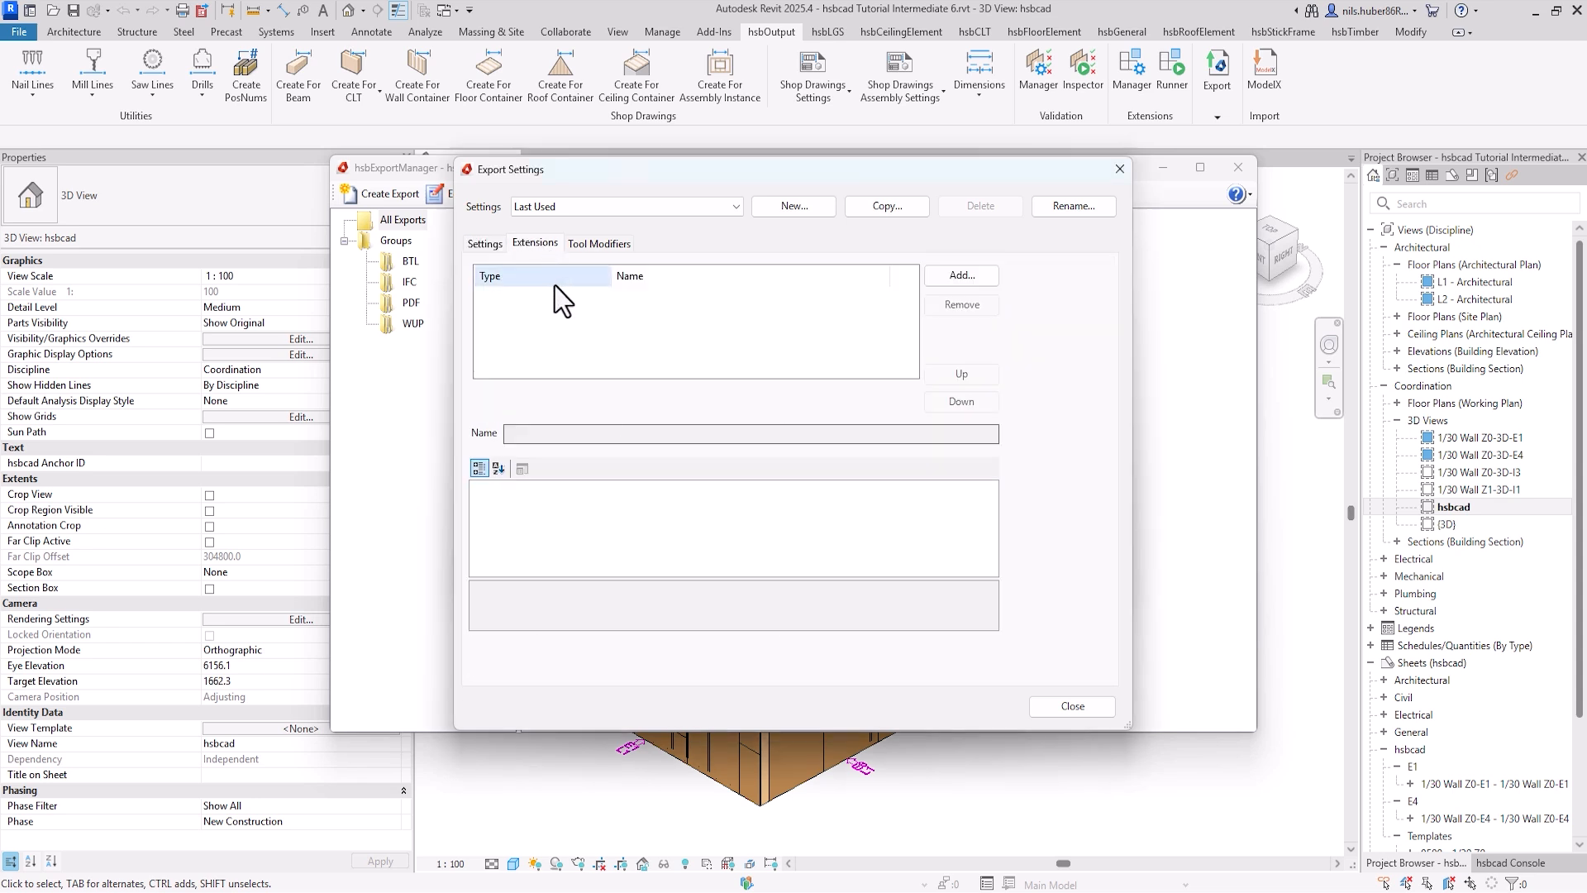
pyautogui.click(602, 245)
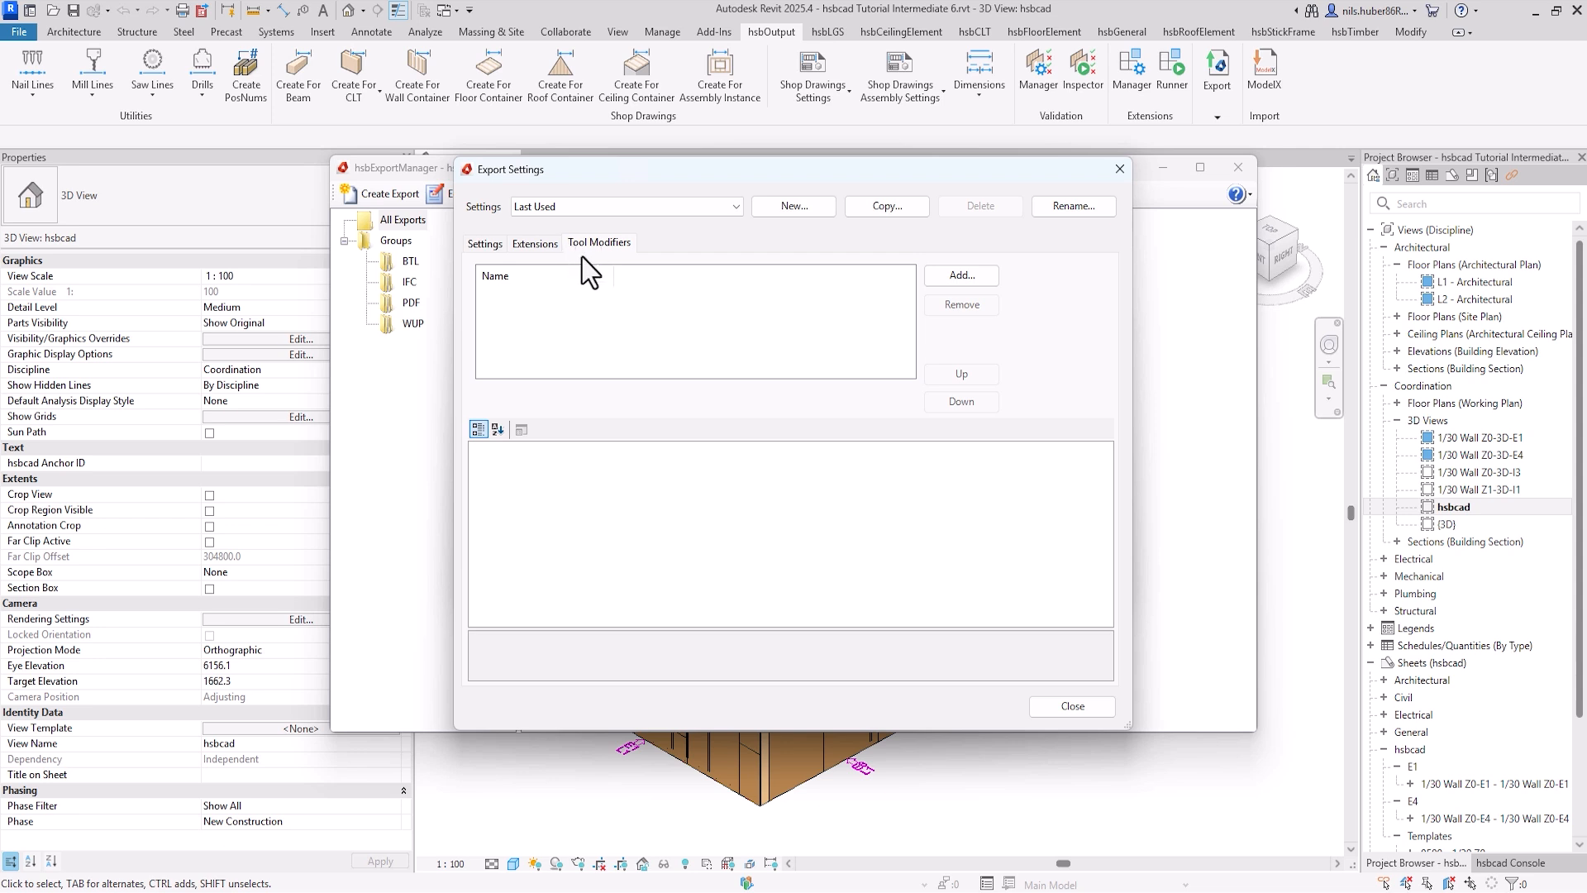
pyautogui.click(494, 246)
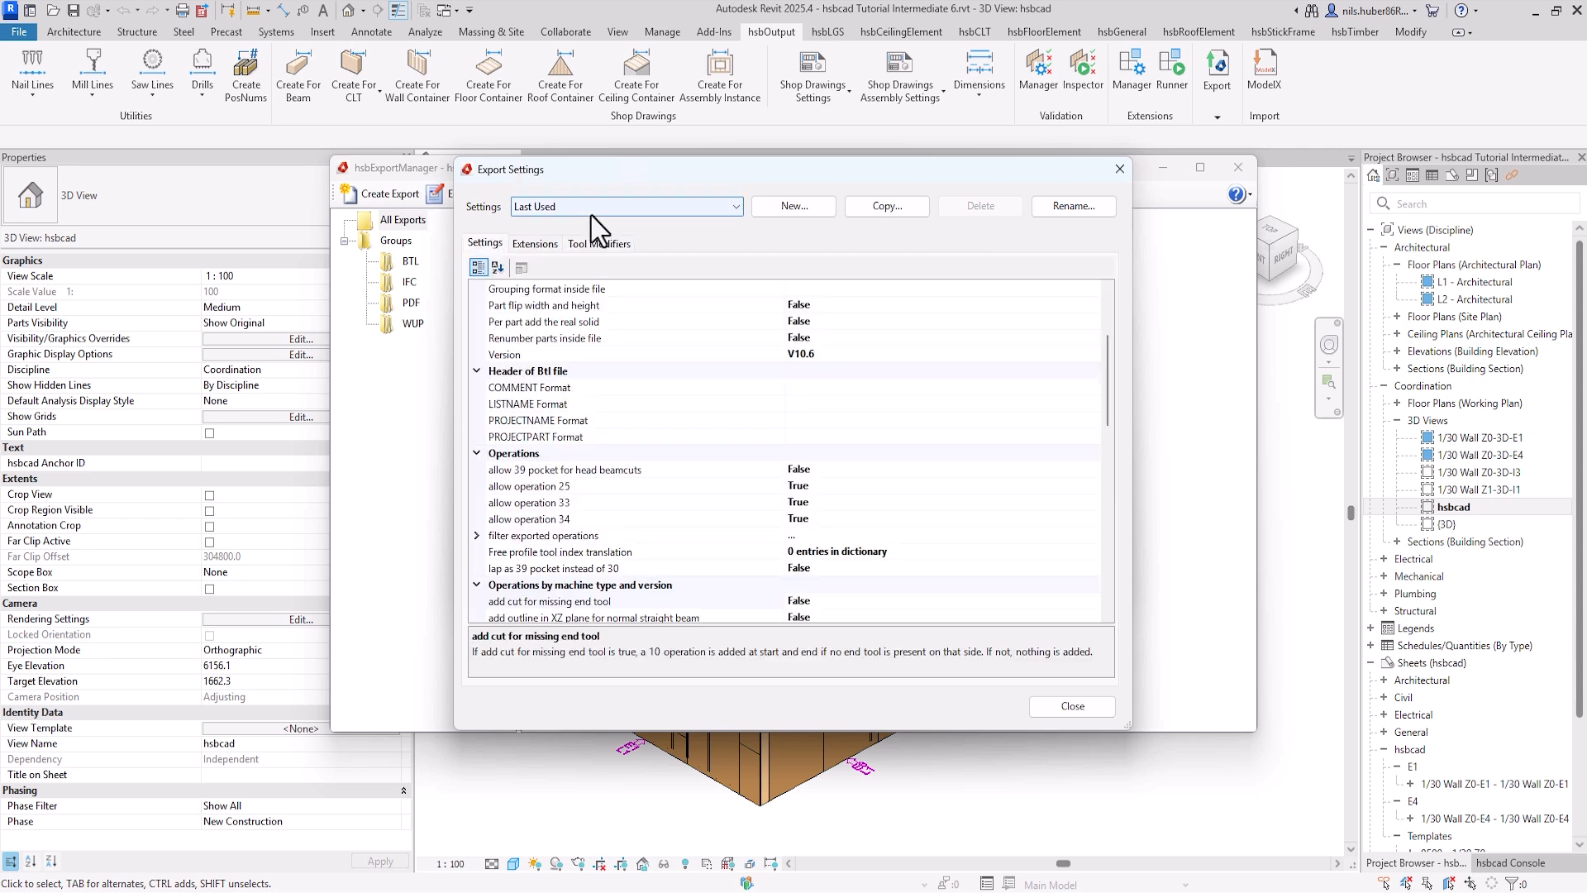
pyautogui.scroll(3, 756, 355)
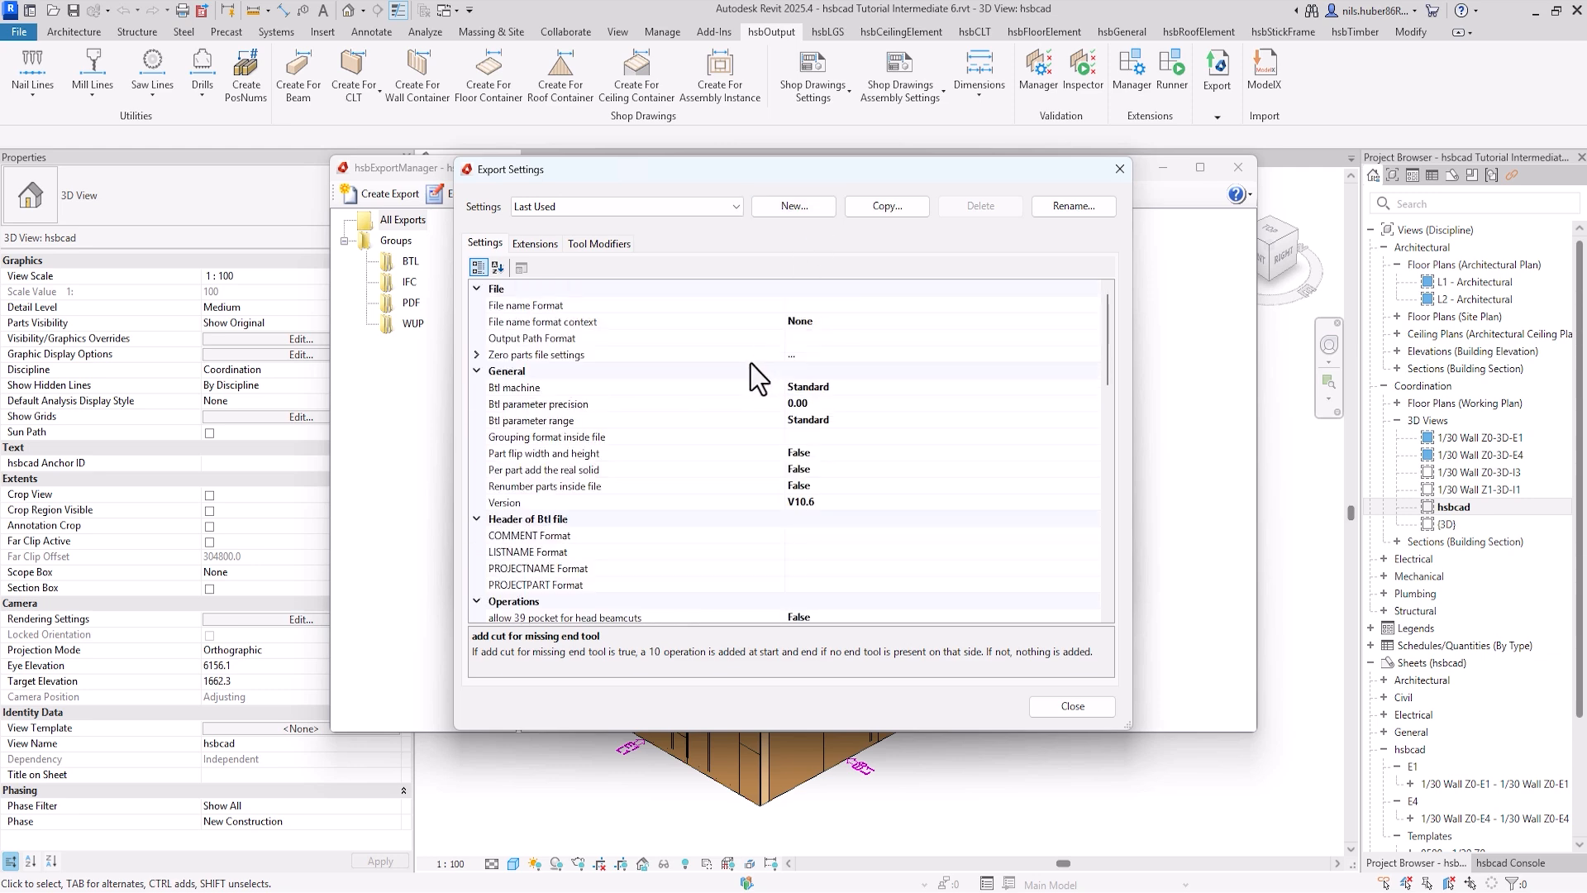
pyautogui.click(614, 354)
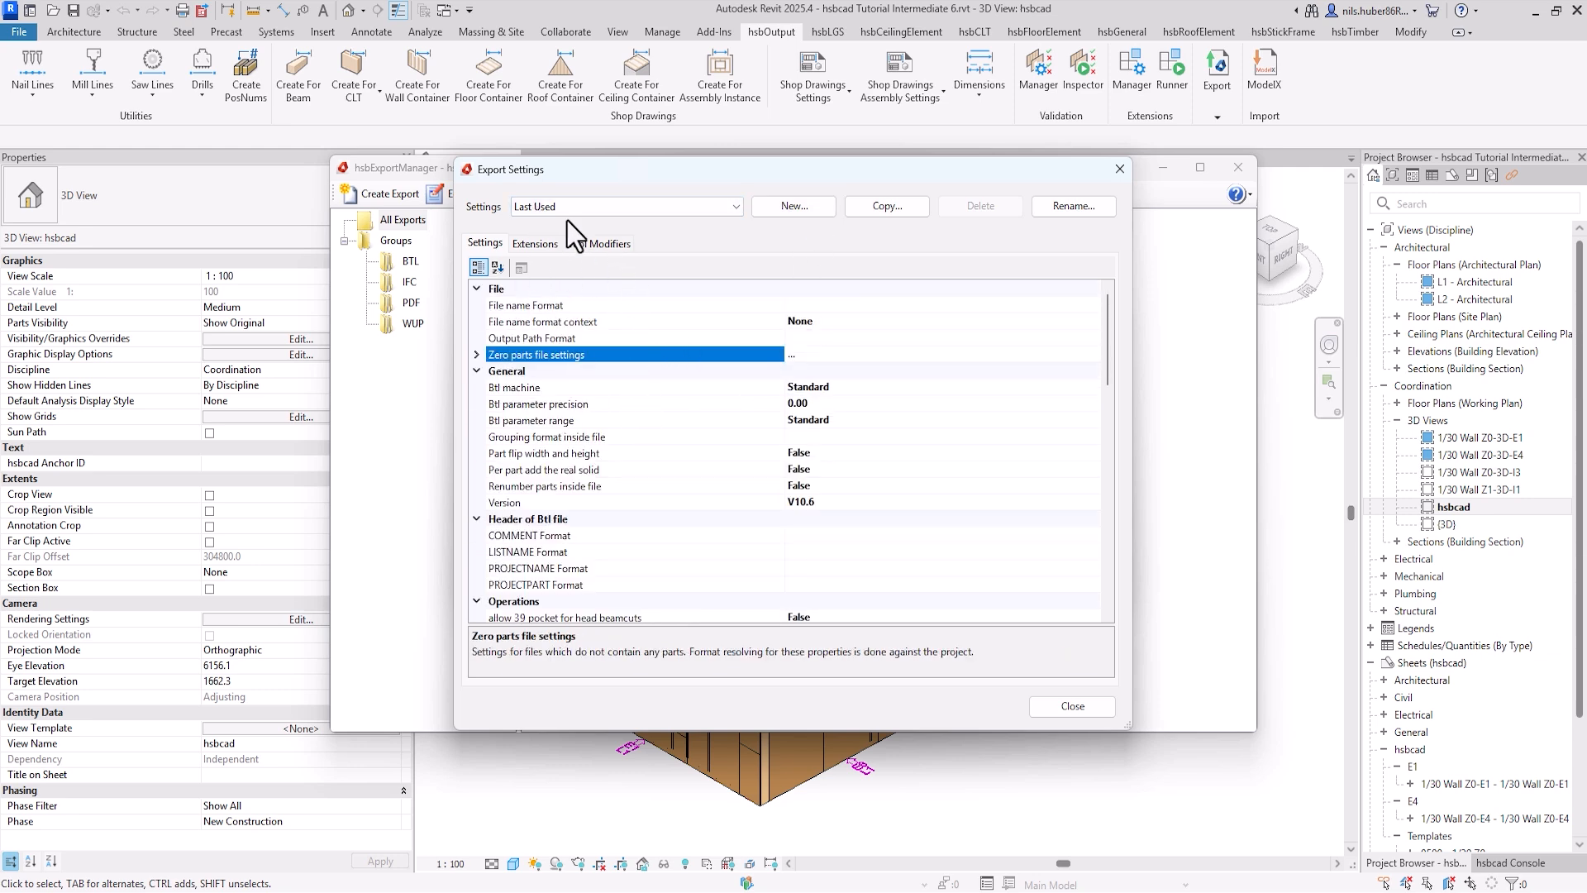
# Copy the Last Used settings to a new catalogue entry named BTL NEW
pyautogui.click(892, 207)
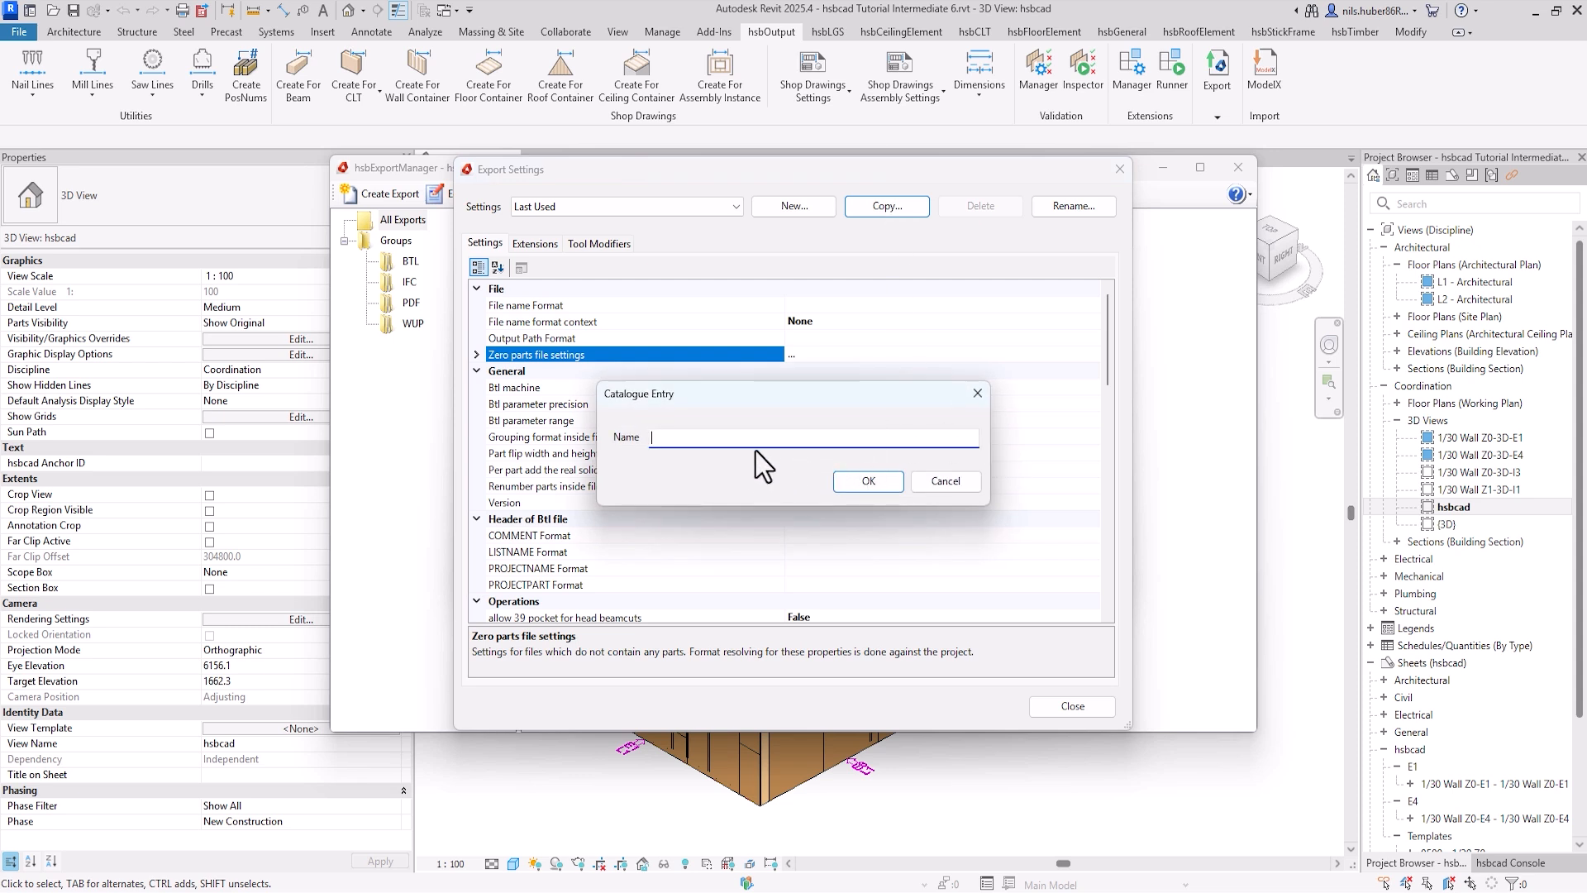
pyautogui.write('BTL NEW')
pyautogui.click(874, 485)
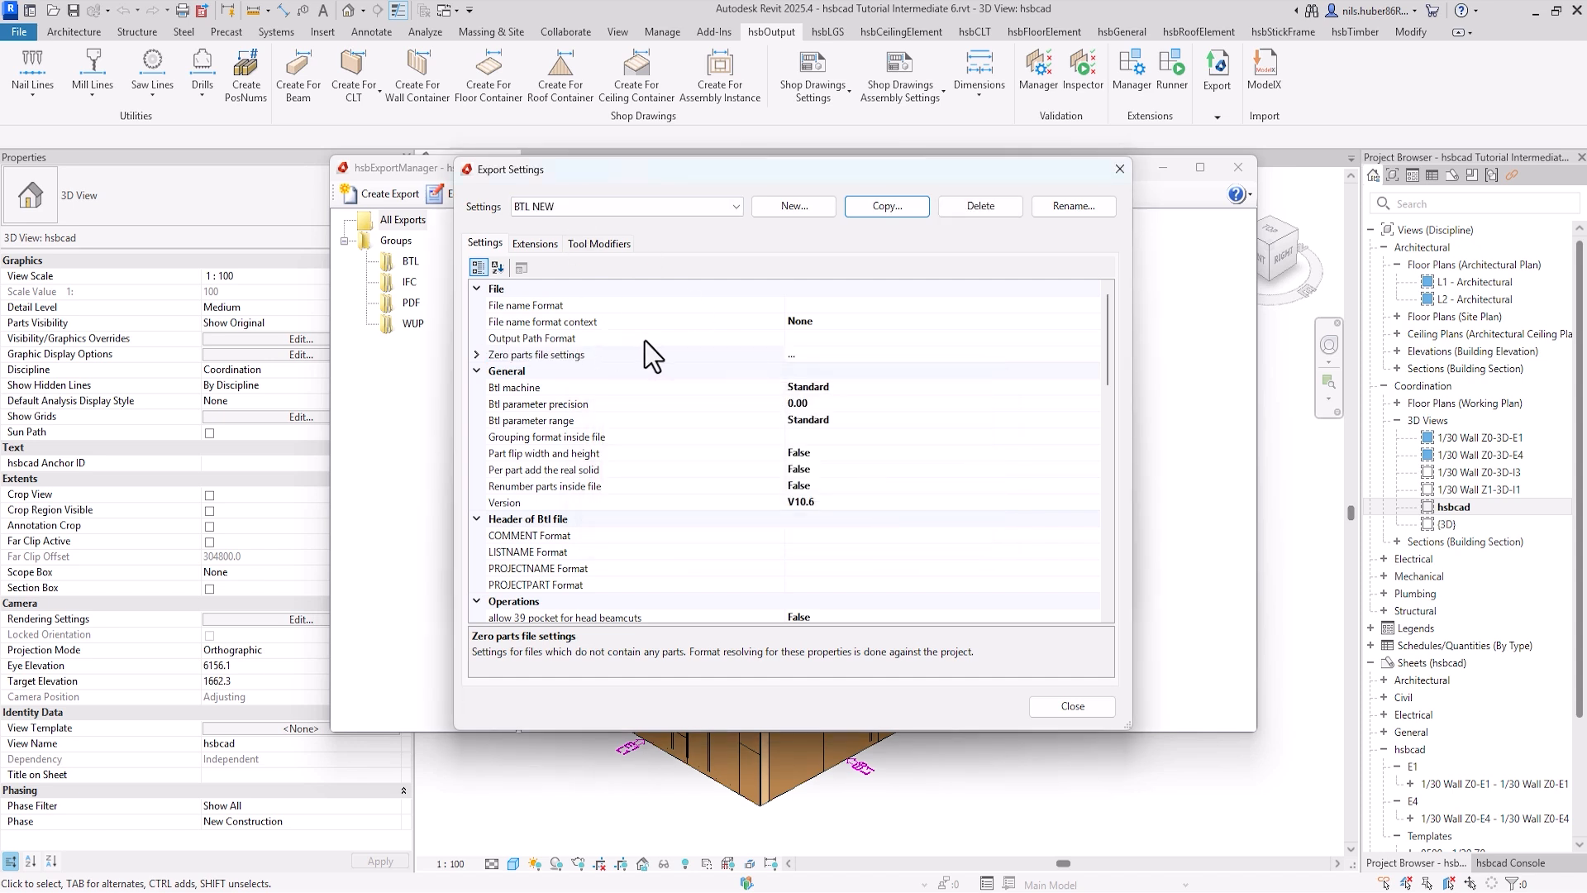
# Set the Btl parameter precision to 0.0 in the BTL NEW settings and close the export settings
pyautogui.scroll(-3, 645, 340)
pyautogui.scroll(3, 648, 342)
pyautogui.click(816, 405)
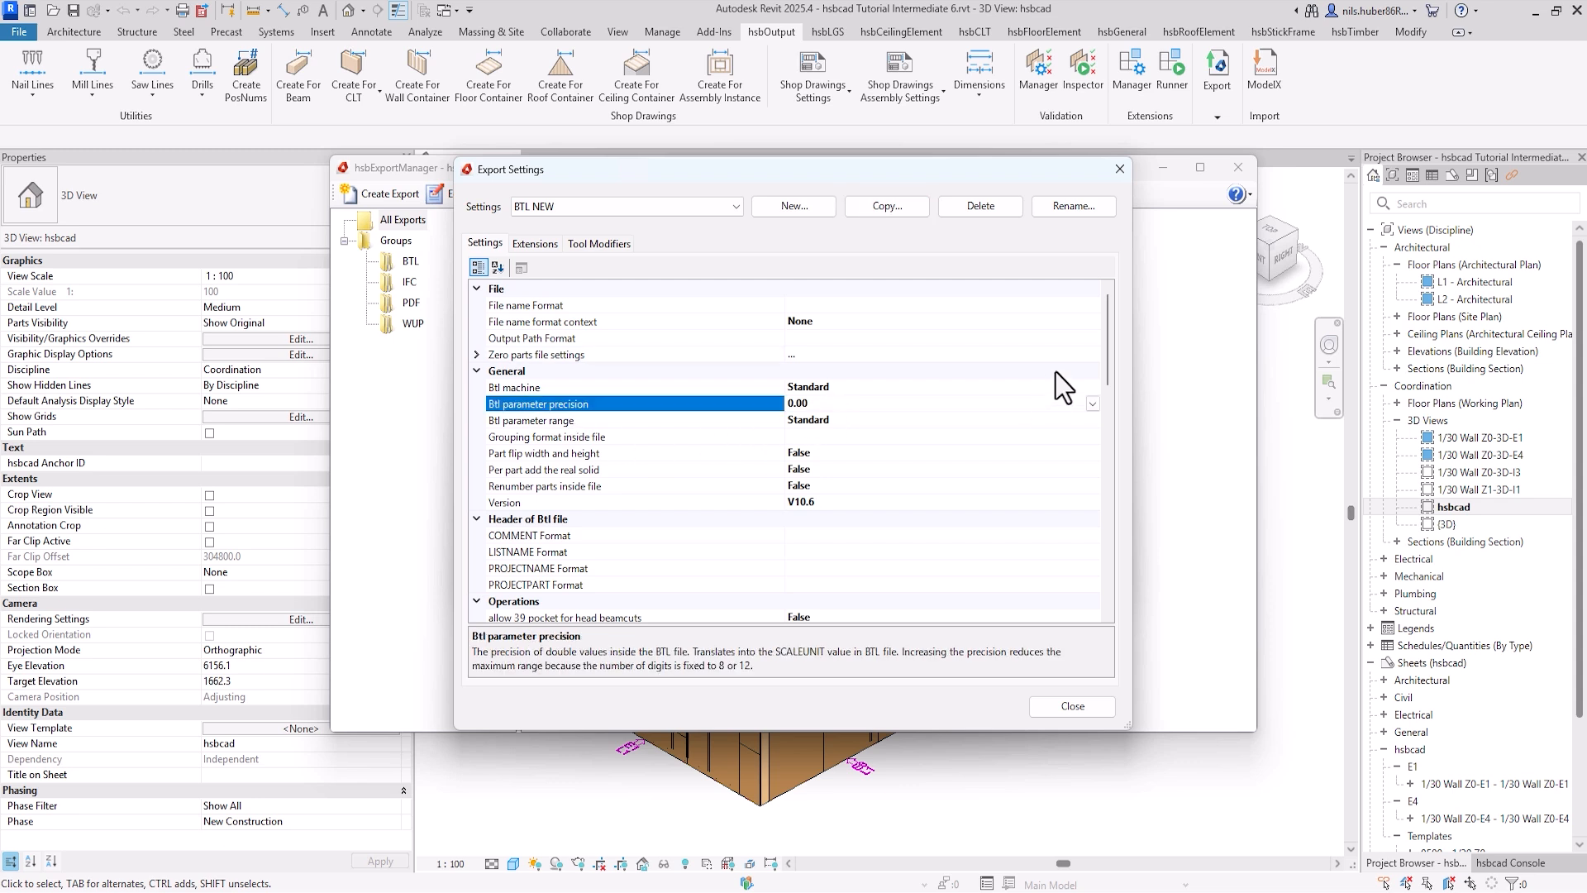
pyautogui.click(1091, 403)
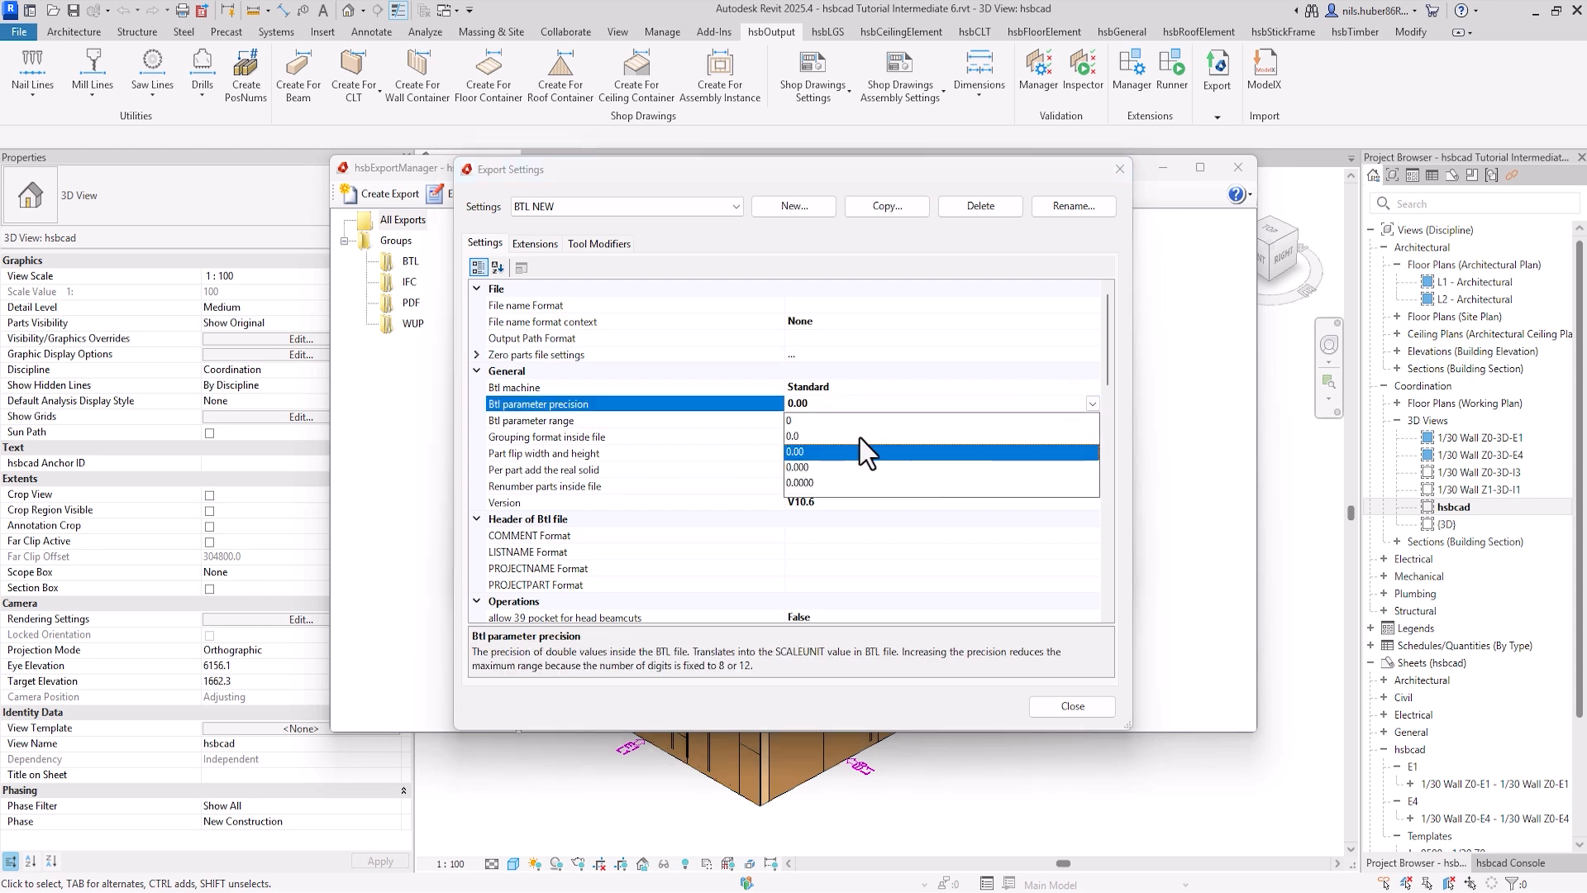
pyautogui.click(897, 438)
pyautogui.click(815, 438)
pyautogui.click(954, 500)
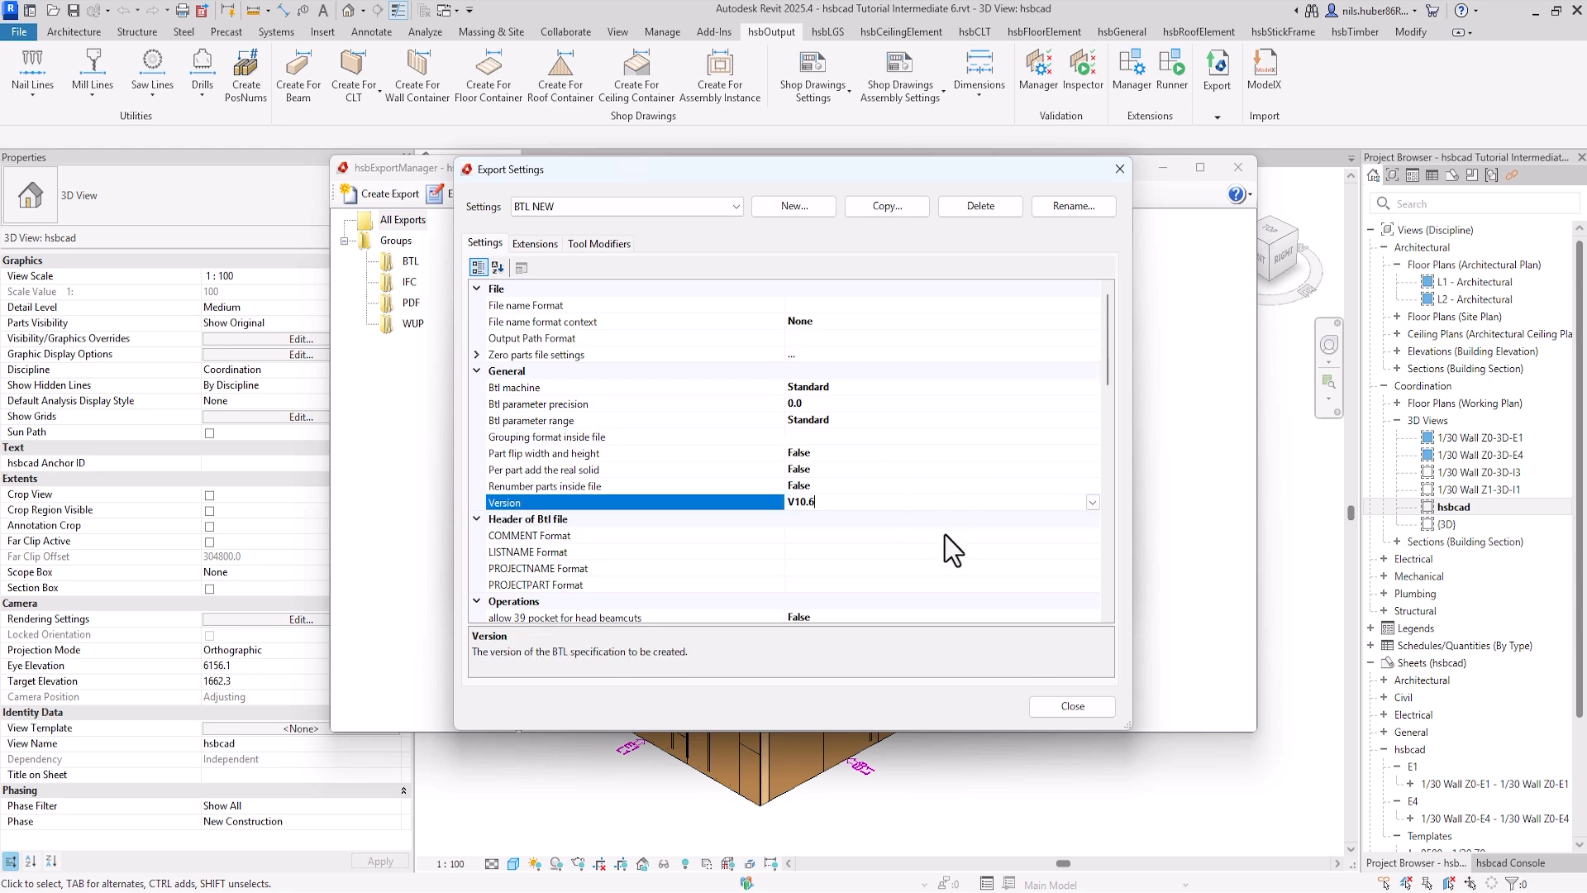
pyautogui.click(1073, 707)
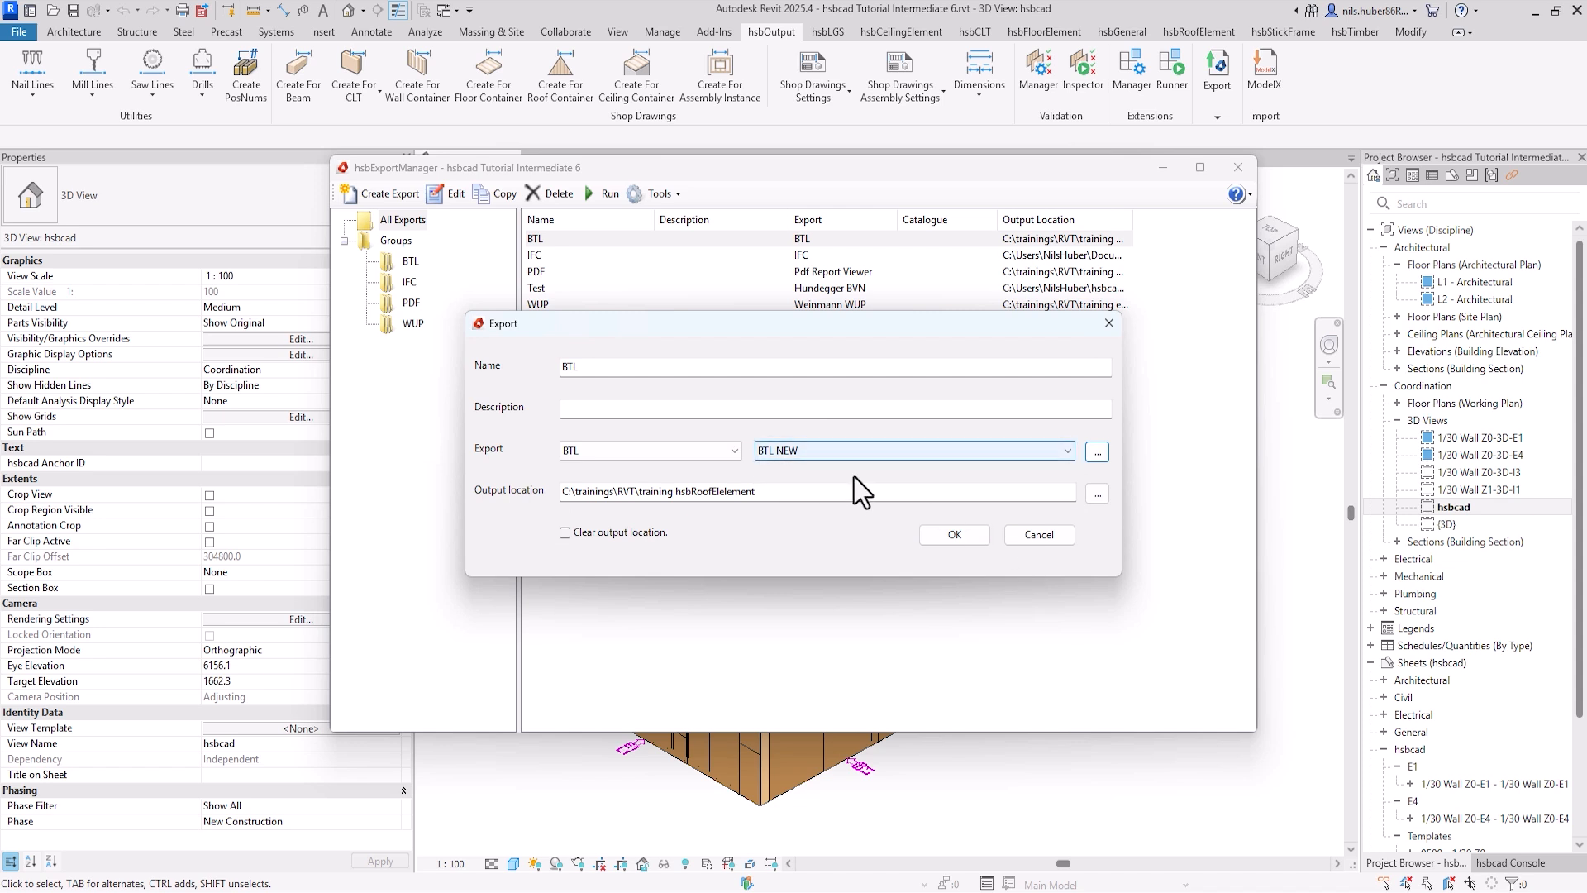
# Assign the BTL NEW settings to the BTL export and set its output location to the 6 Export Settings & Report folder
pyautogui.click(1023, 453)
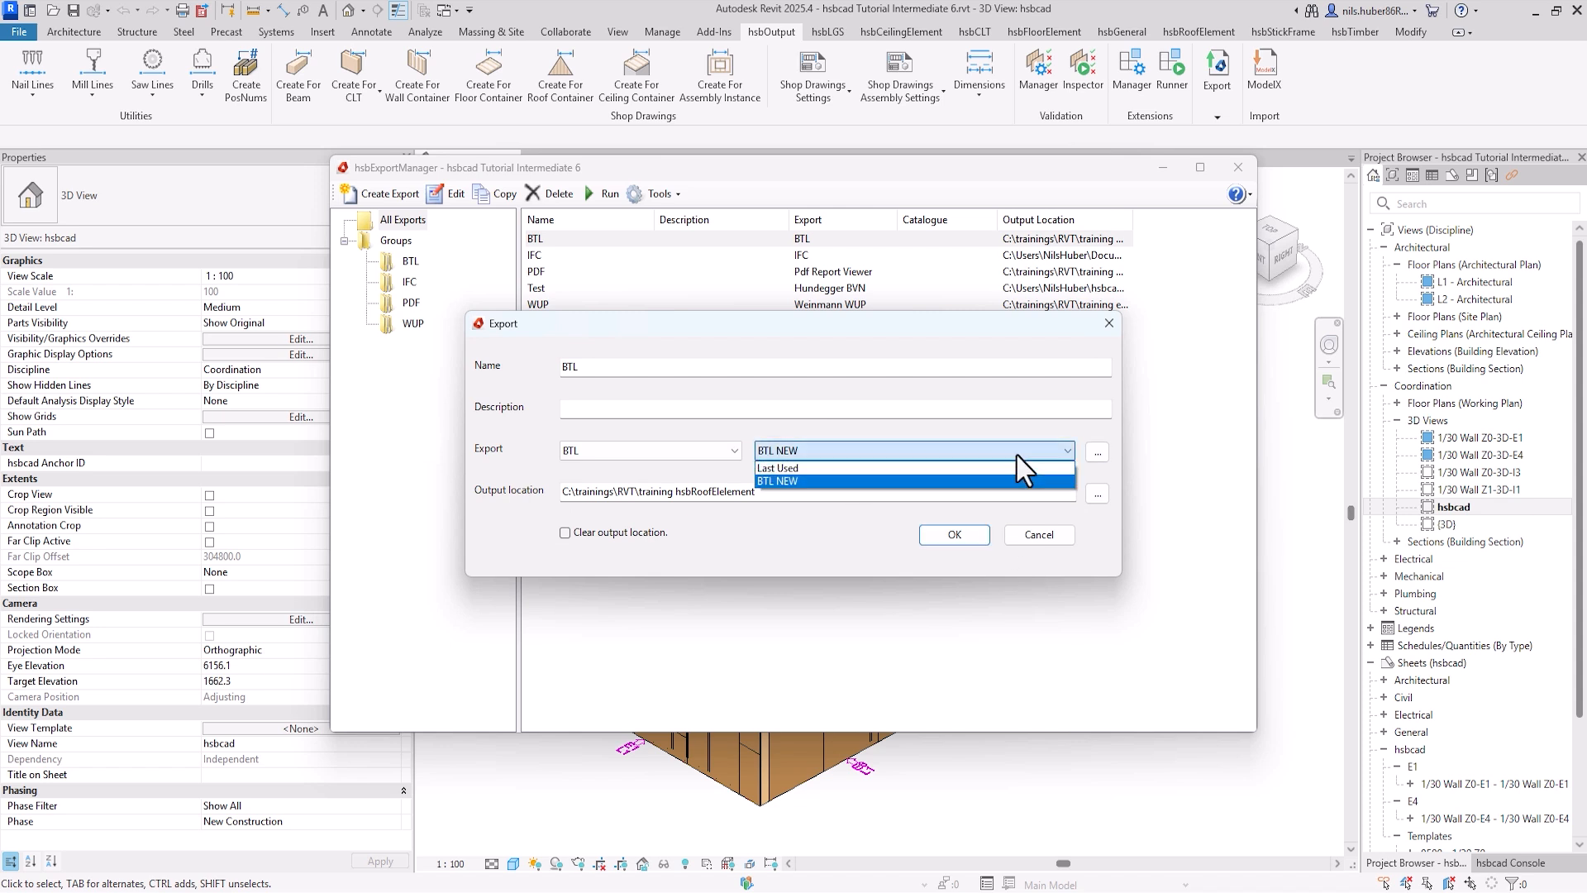
pyautogui.click(812, 483)
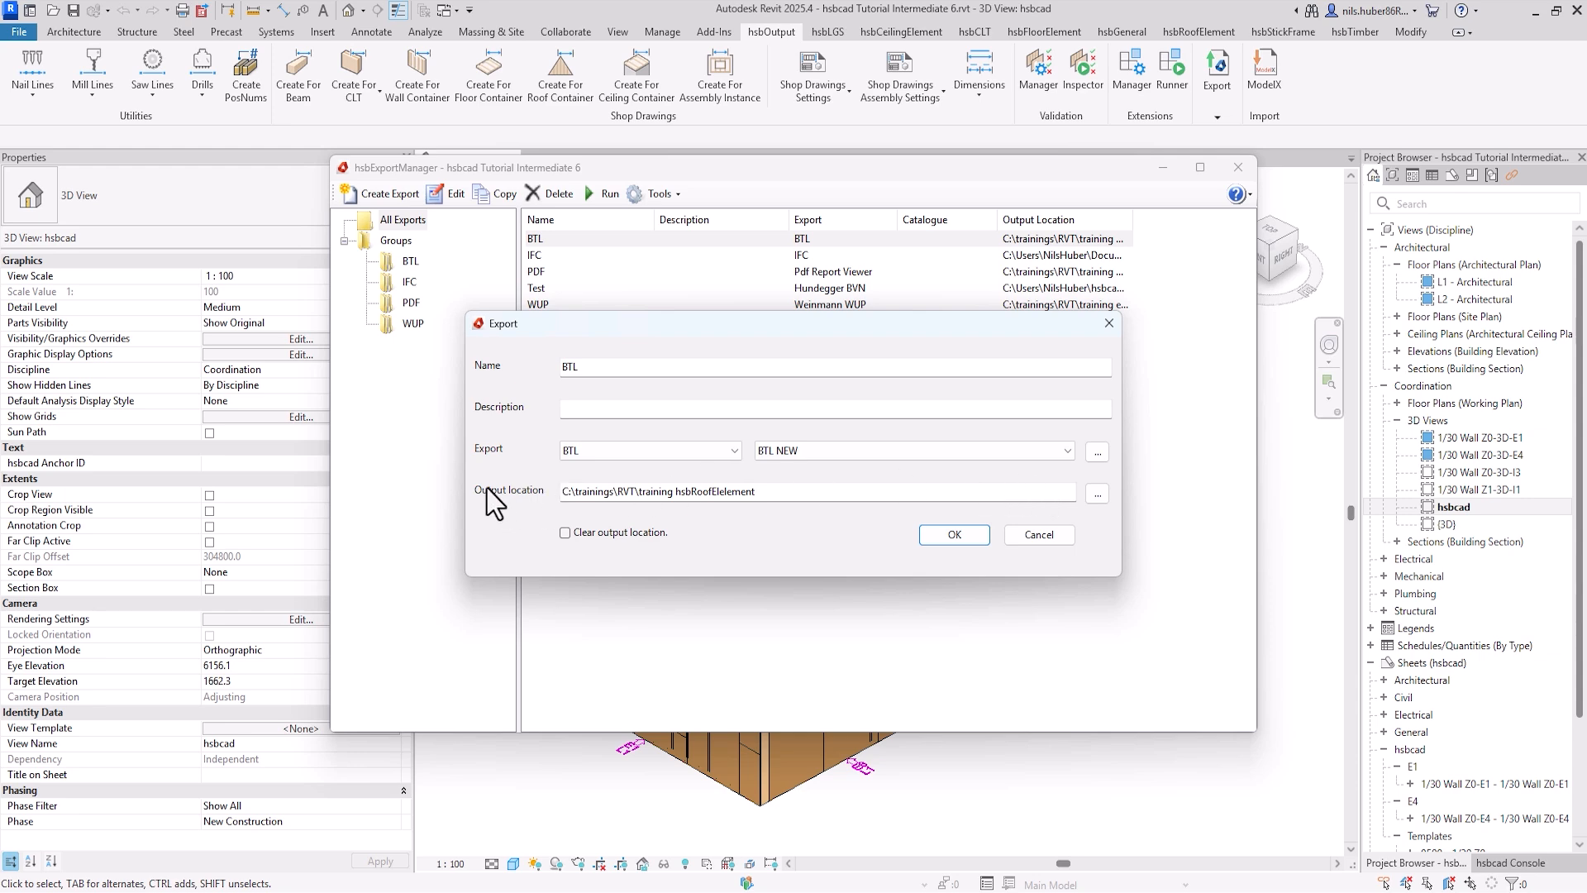
pyautogui.click(1092, 496)
pyautogui.click(728, 598)
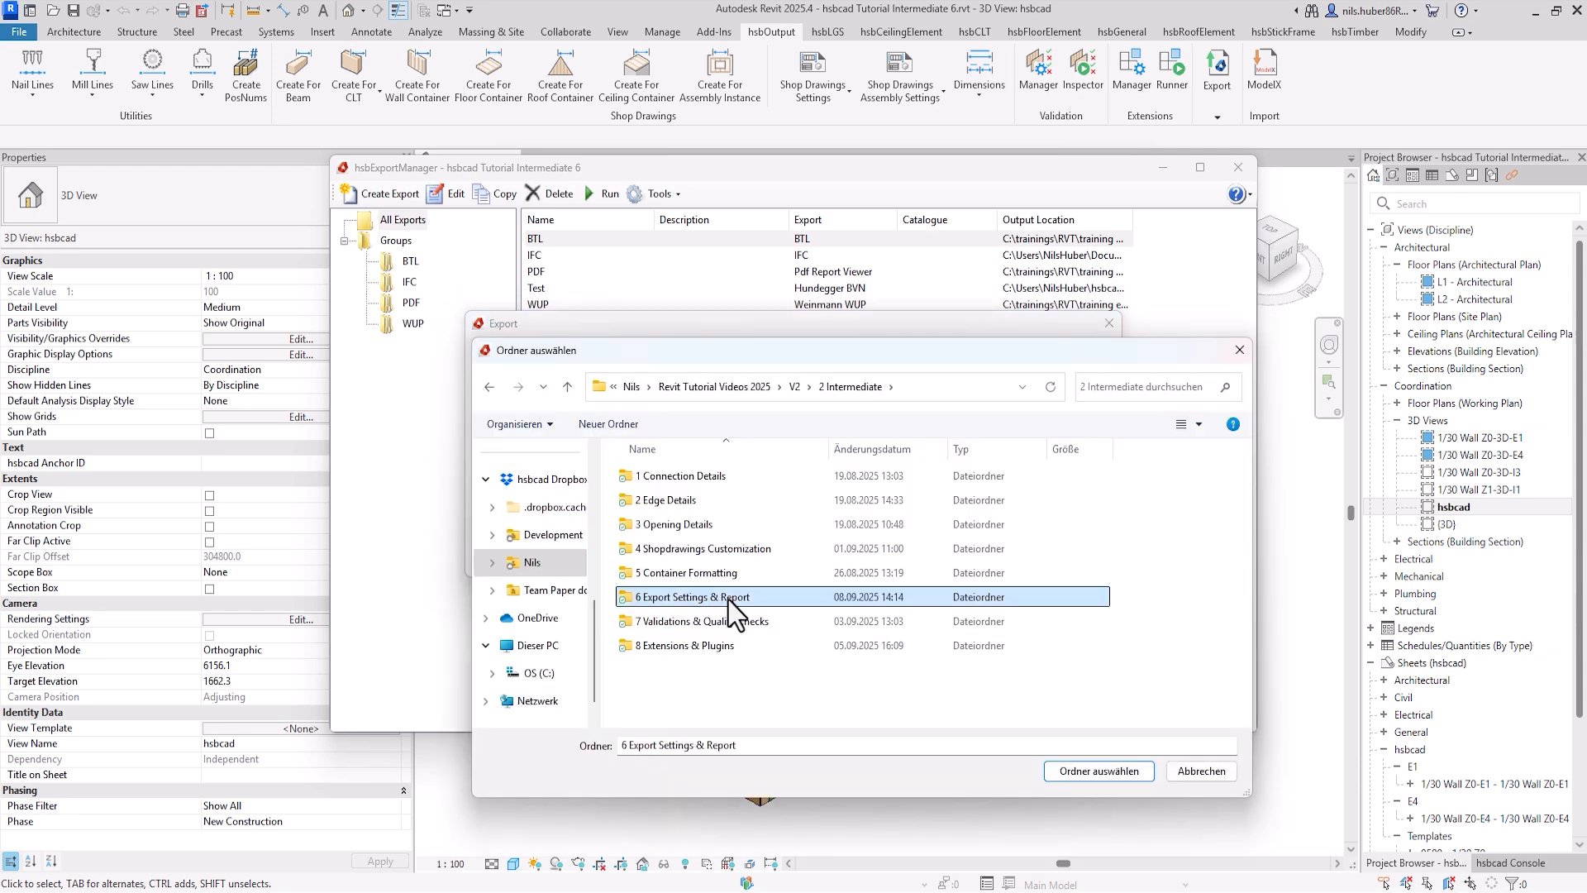
pyautogui.doubleClick(730, 600)
pyautogui.click(1111, 769)
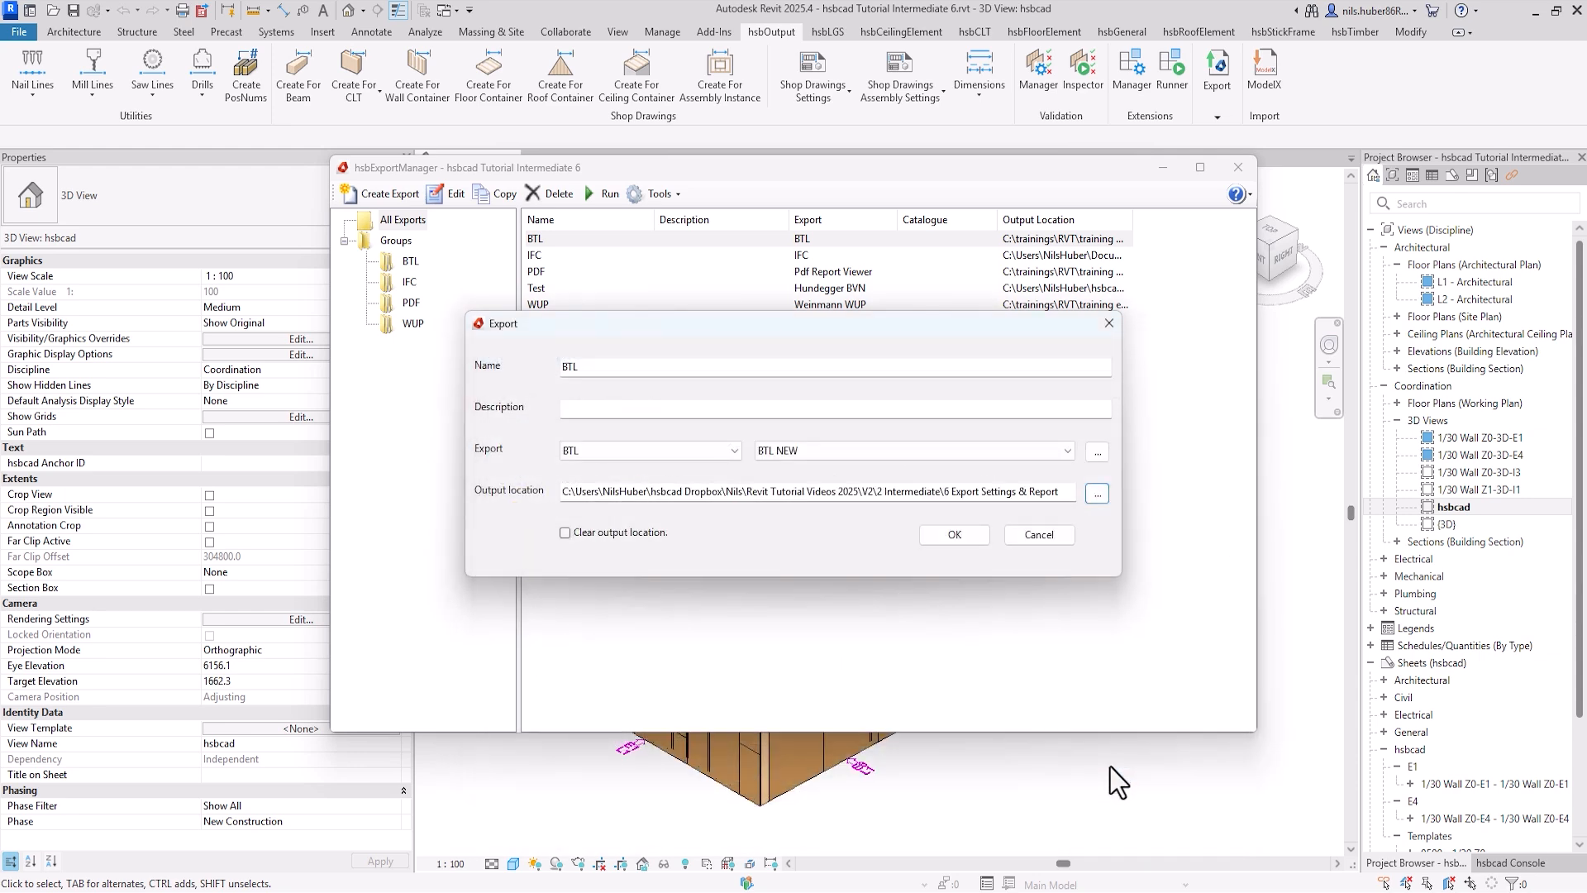
pyautogui.click(956, 536)
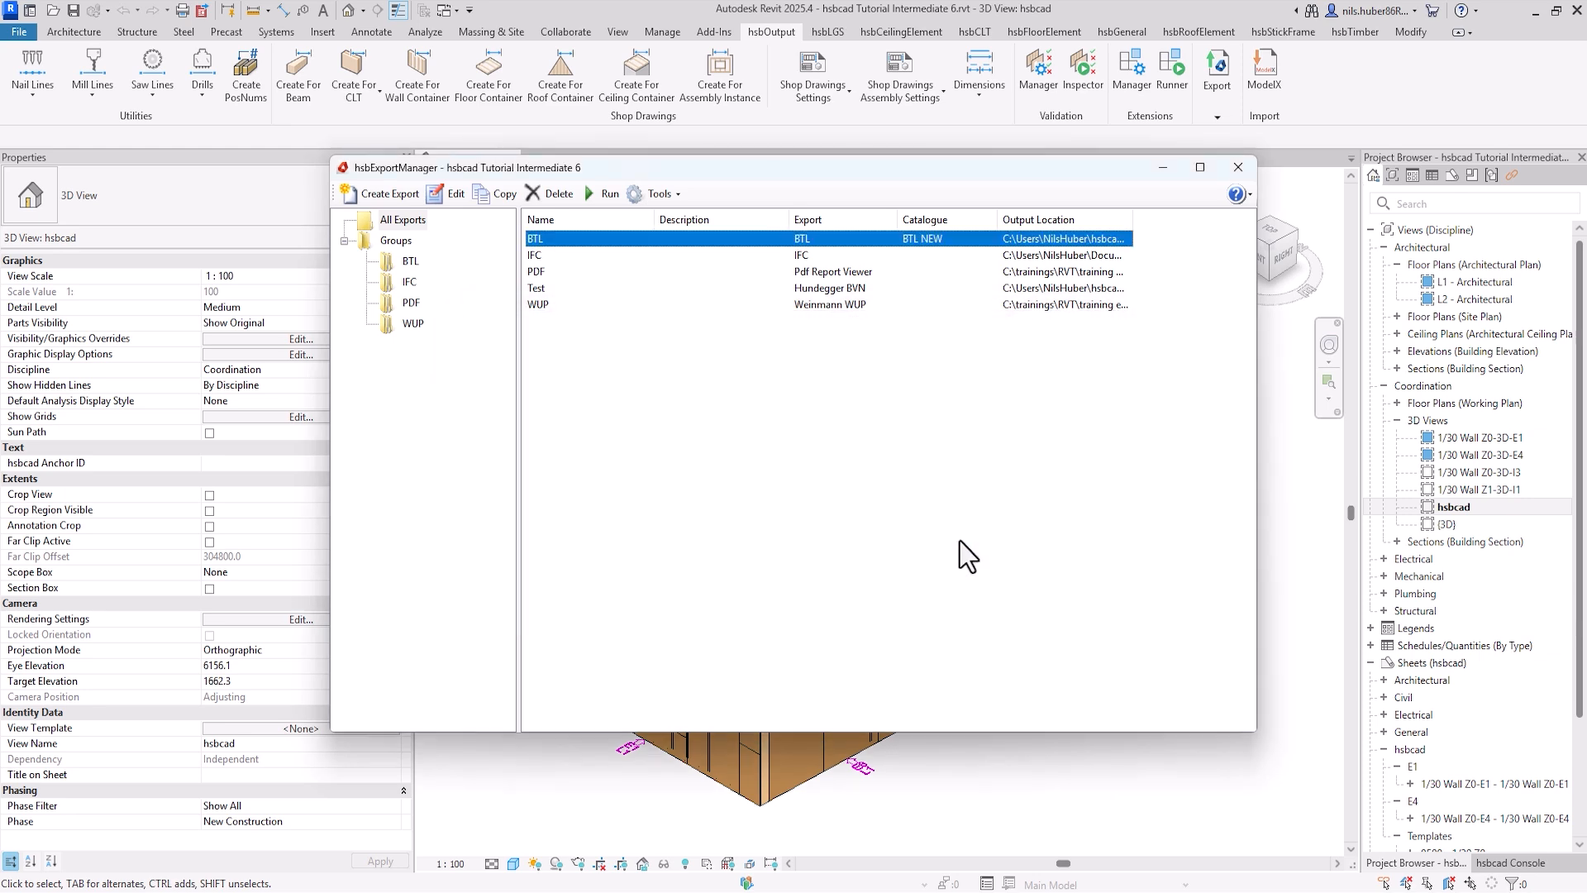
pyautogui.click(1237, 167)
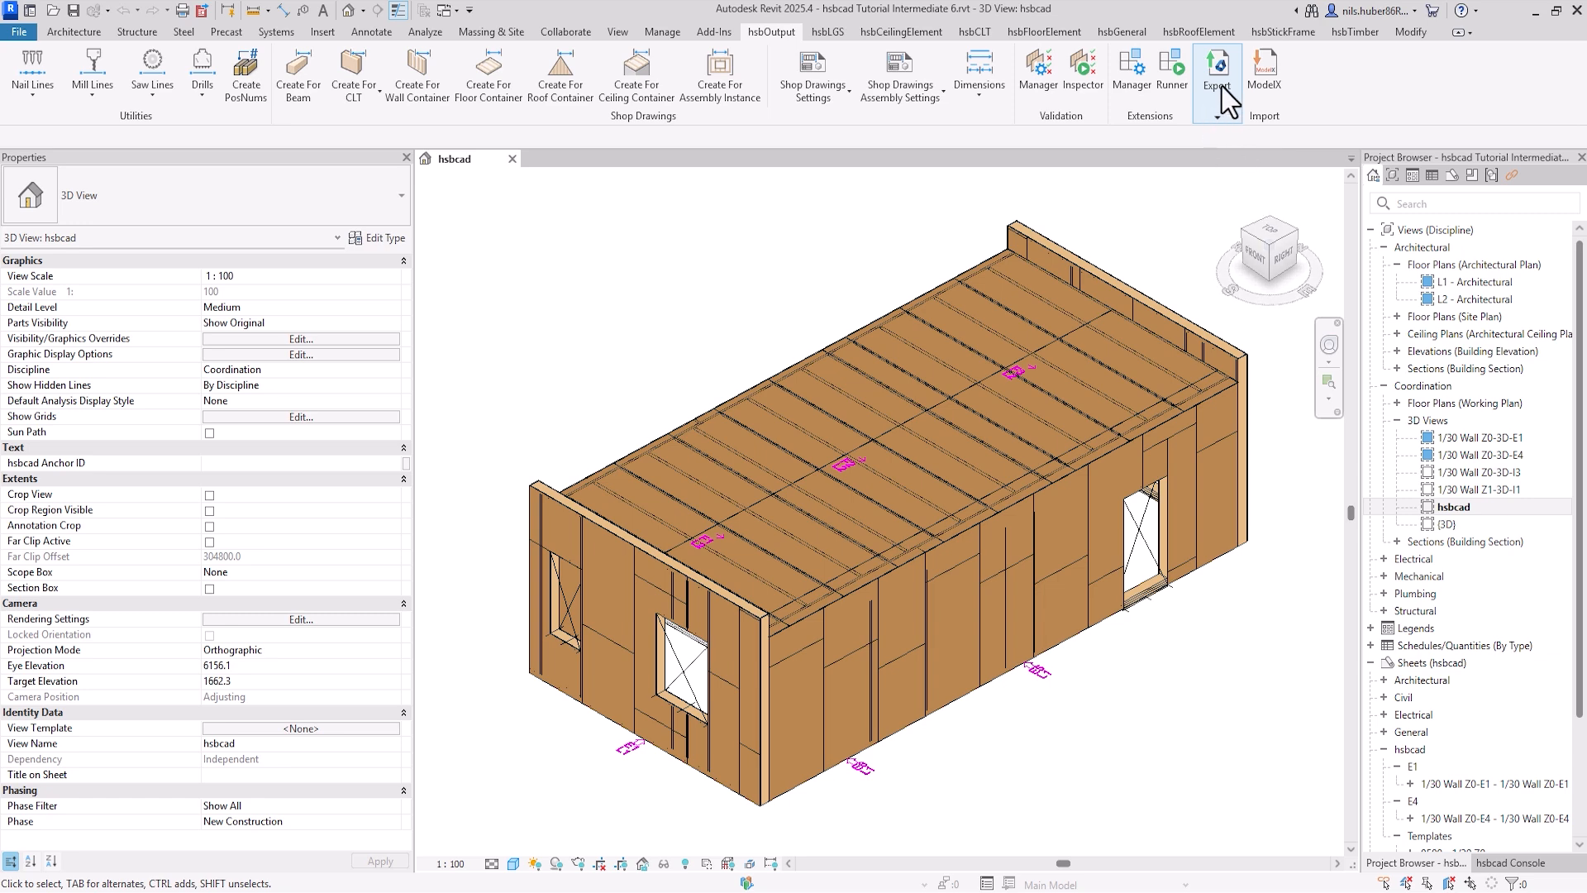
# Export the two-window short wall's item container with the BTL group, with Start Generator In Configuration Mode turned off
pyautogui.click(1224, 91)
pyautogui.click(1146, 170)
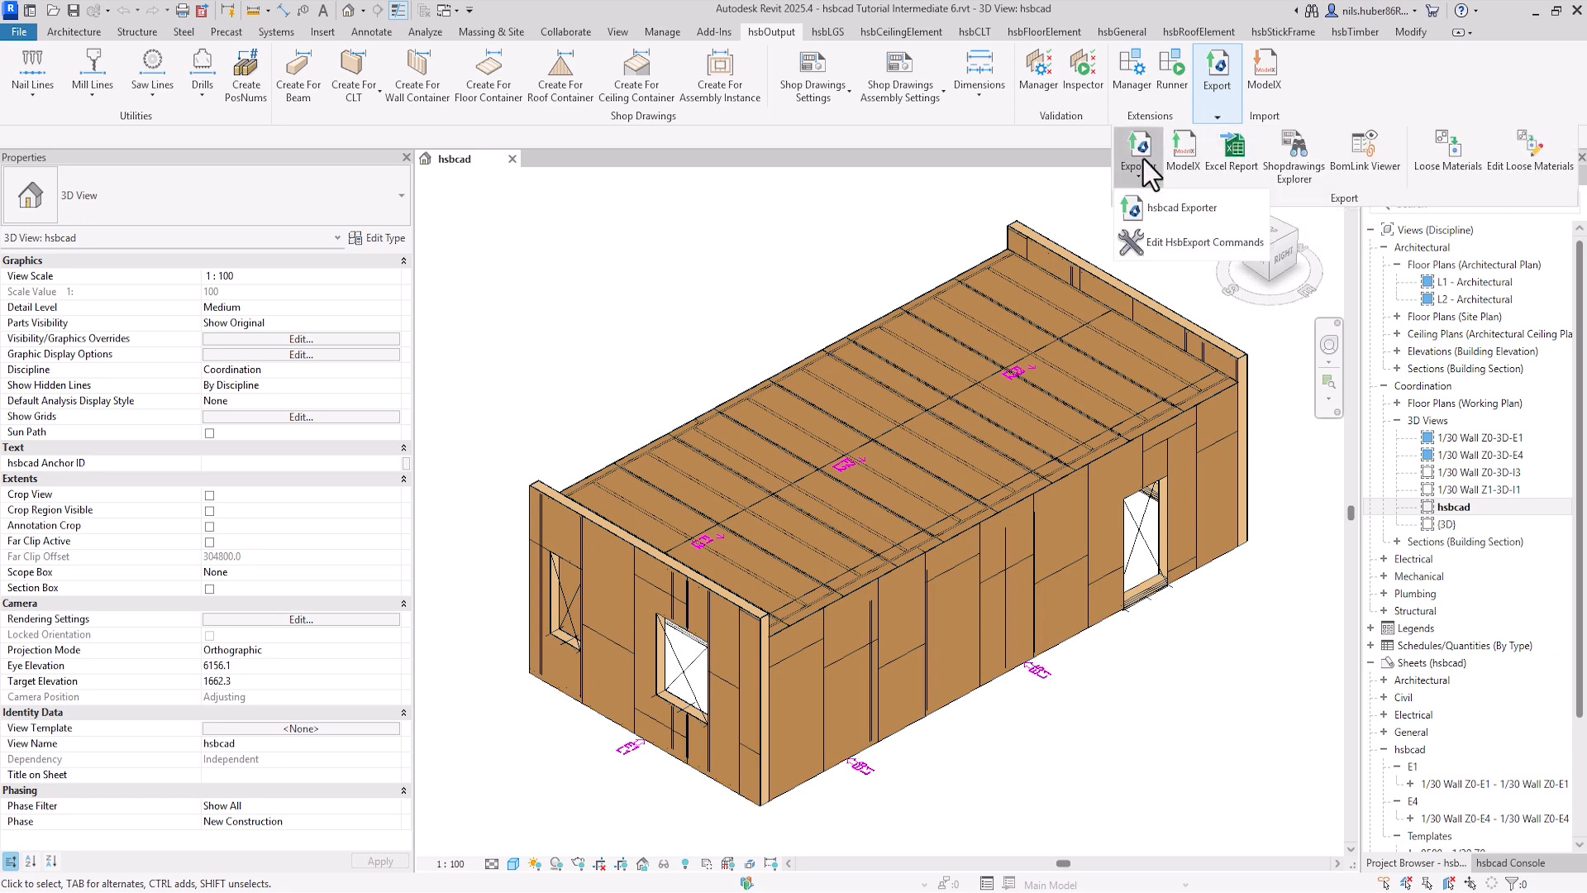
pyautogui.click(1234, 209)
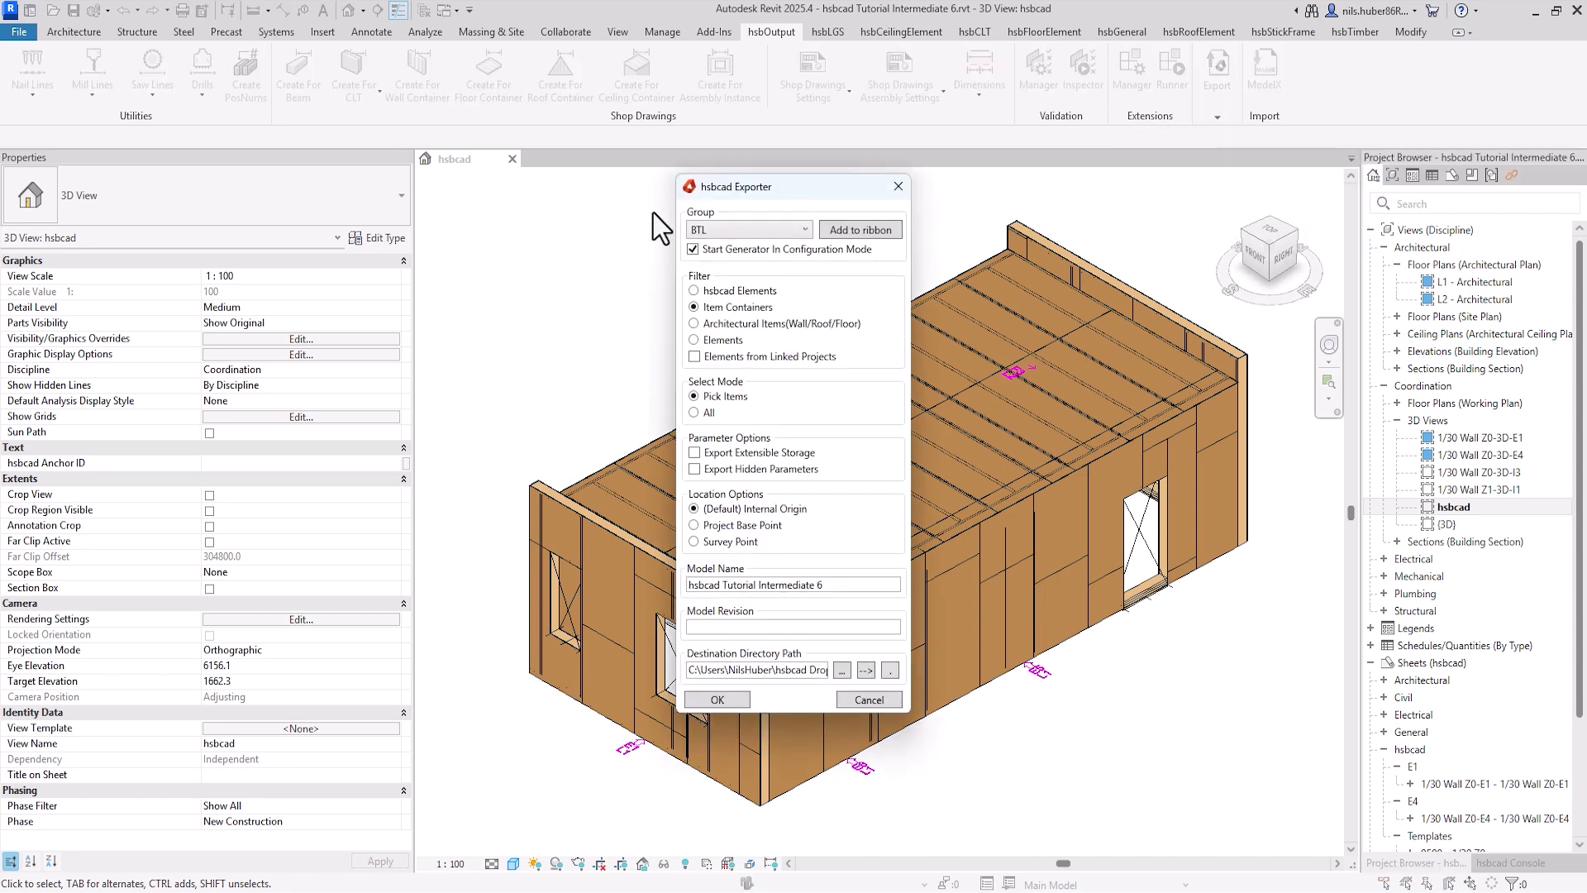
pyautogui.click(693, 249)
pyautogui.click(731, 701)
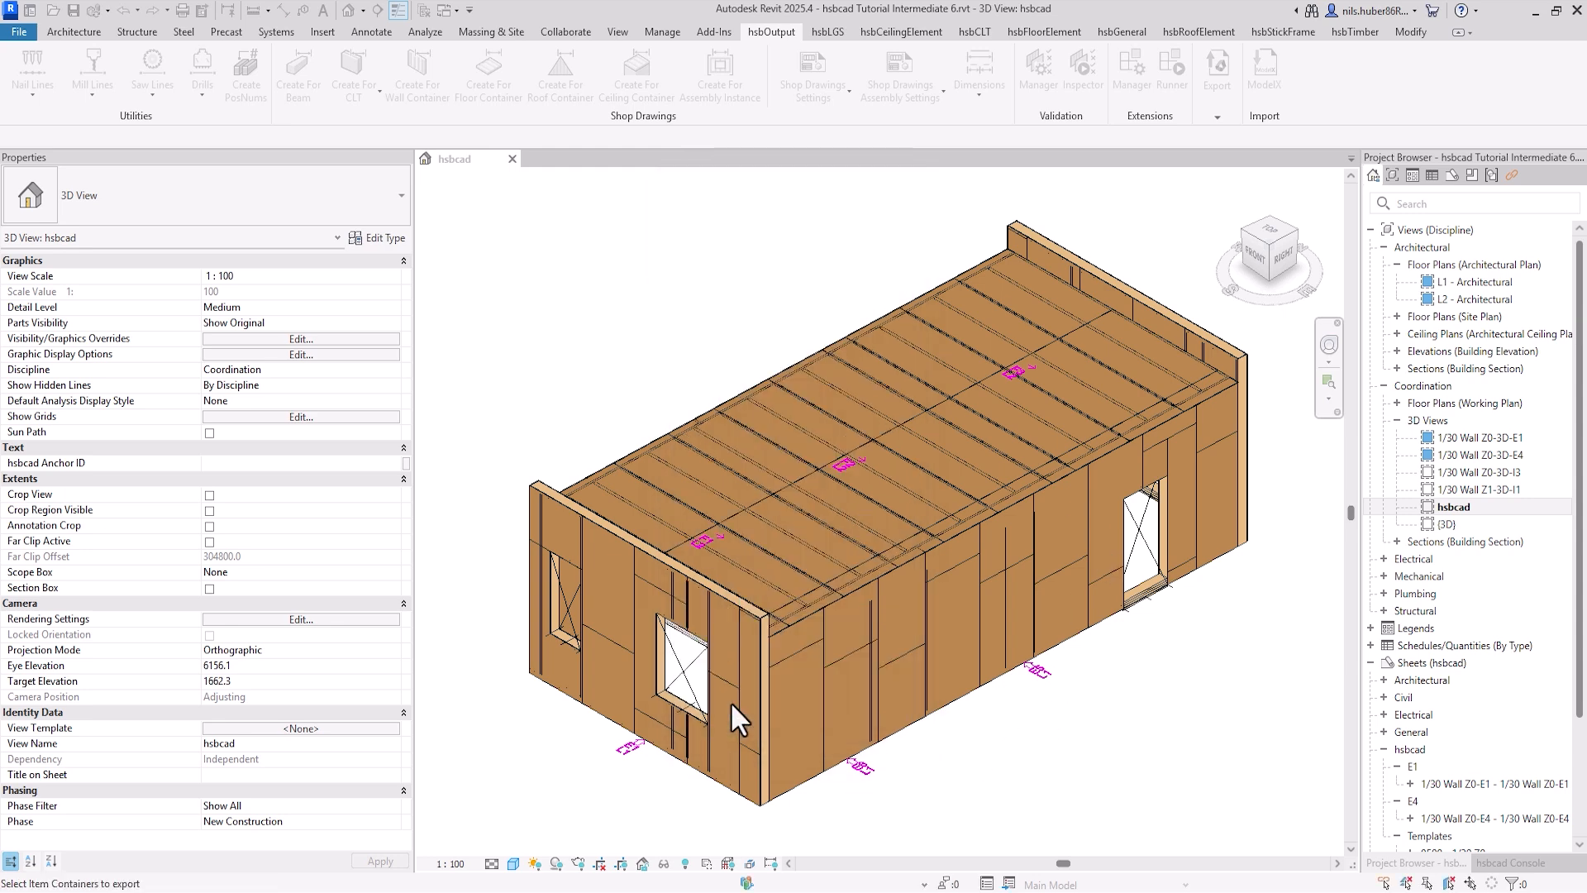
pyautogui.click(630, 750)
pyautogui.press('Return')
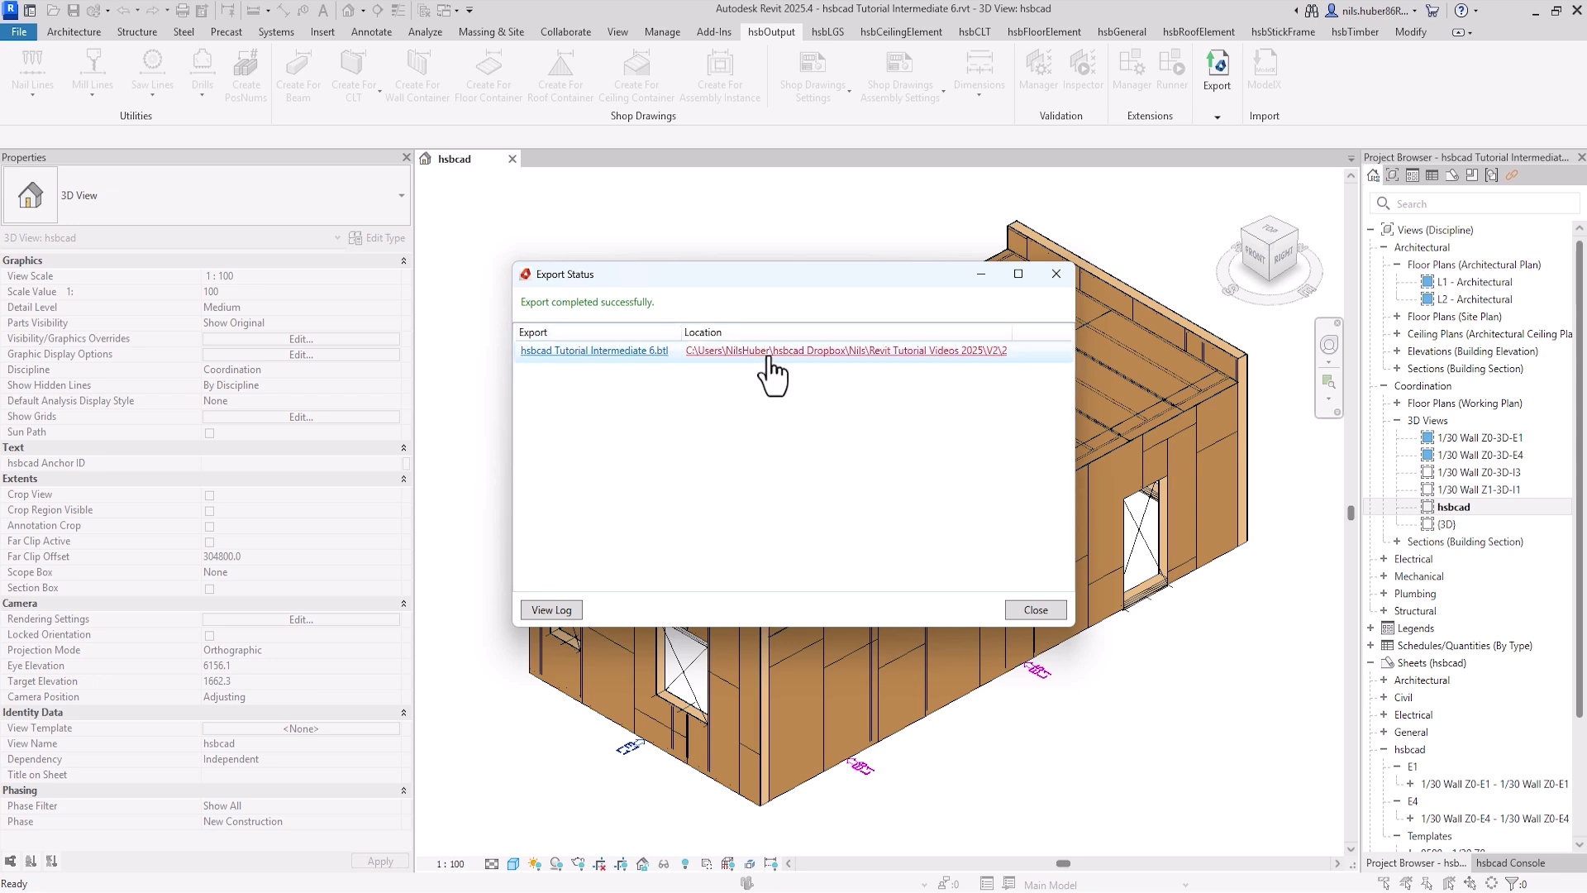
# Open the exported BTL file in BTL-viewer to check the wall, and close the viewer and the export status
pyautogui.click(609, 354)
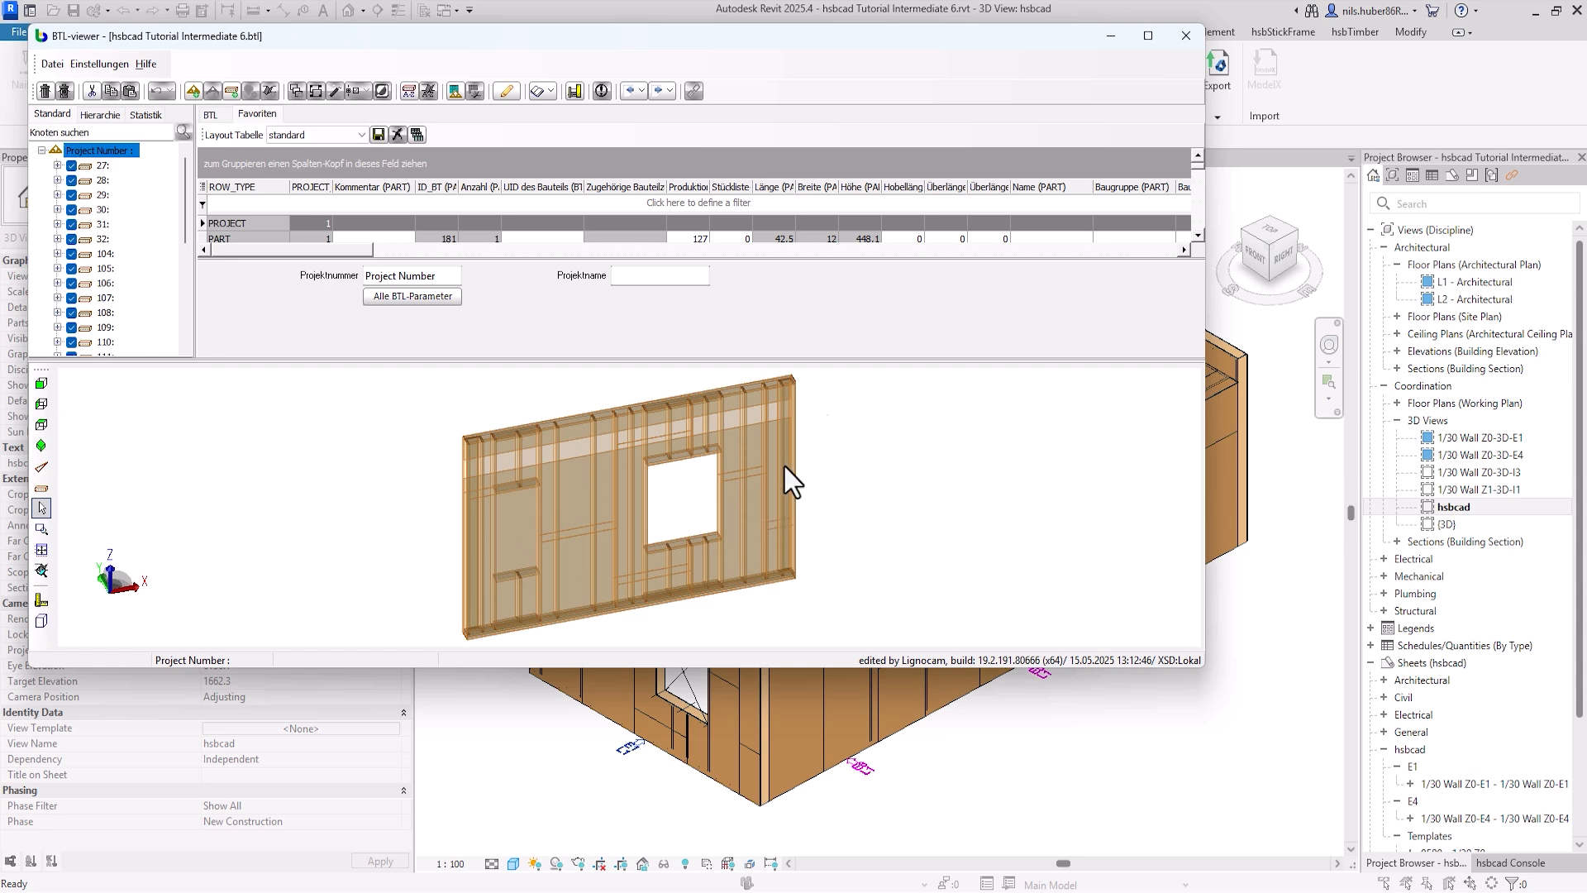
pyautogui.click(1187, 42)
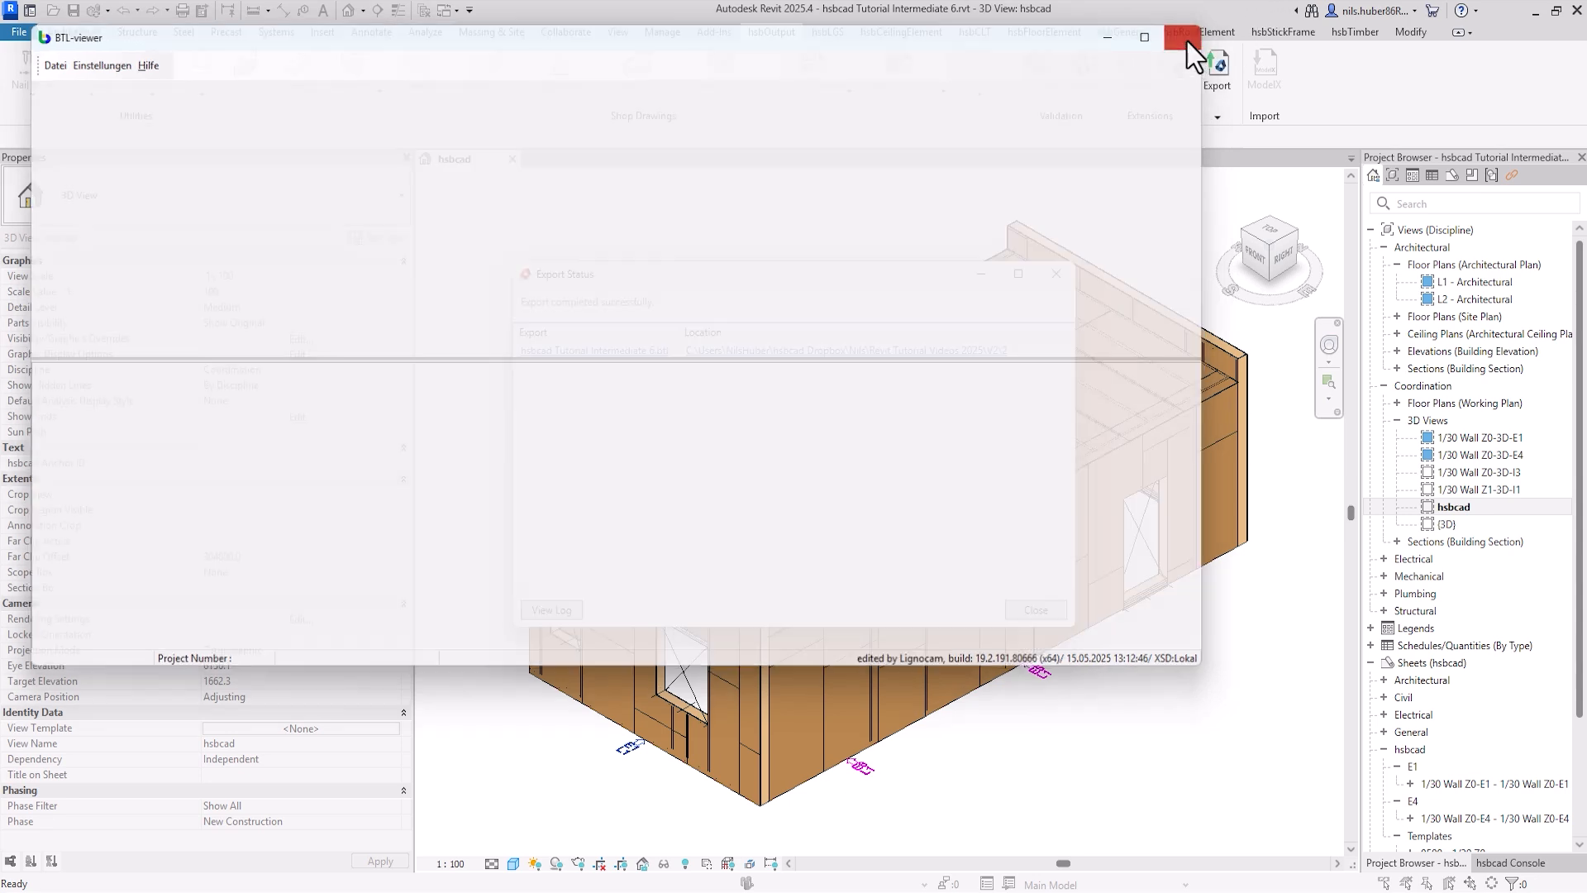
pyautogui.click(1057, 274)
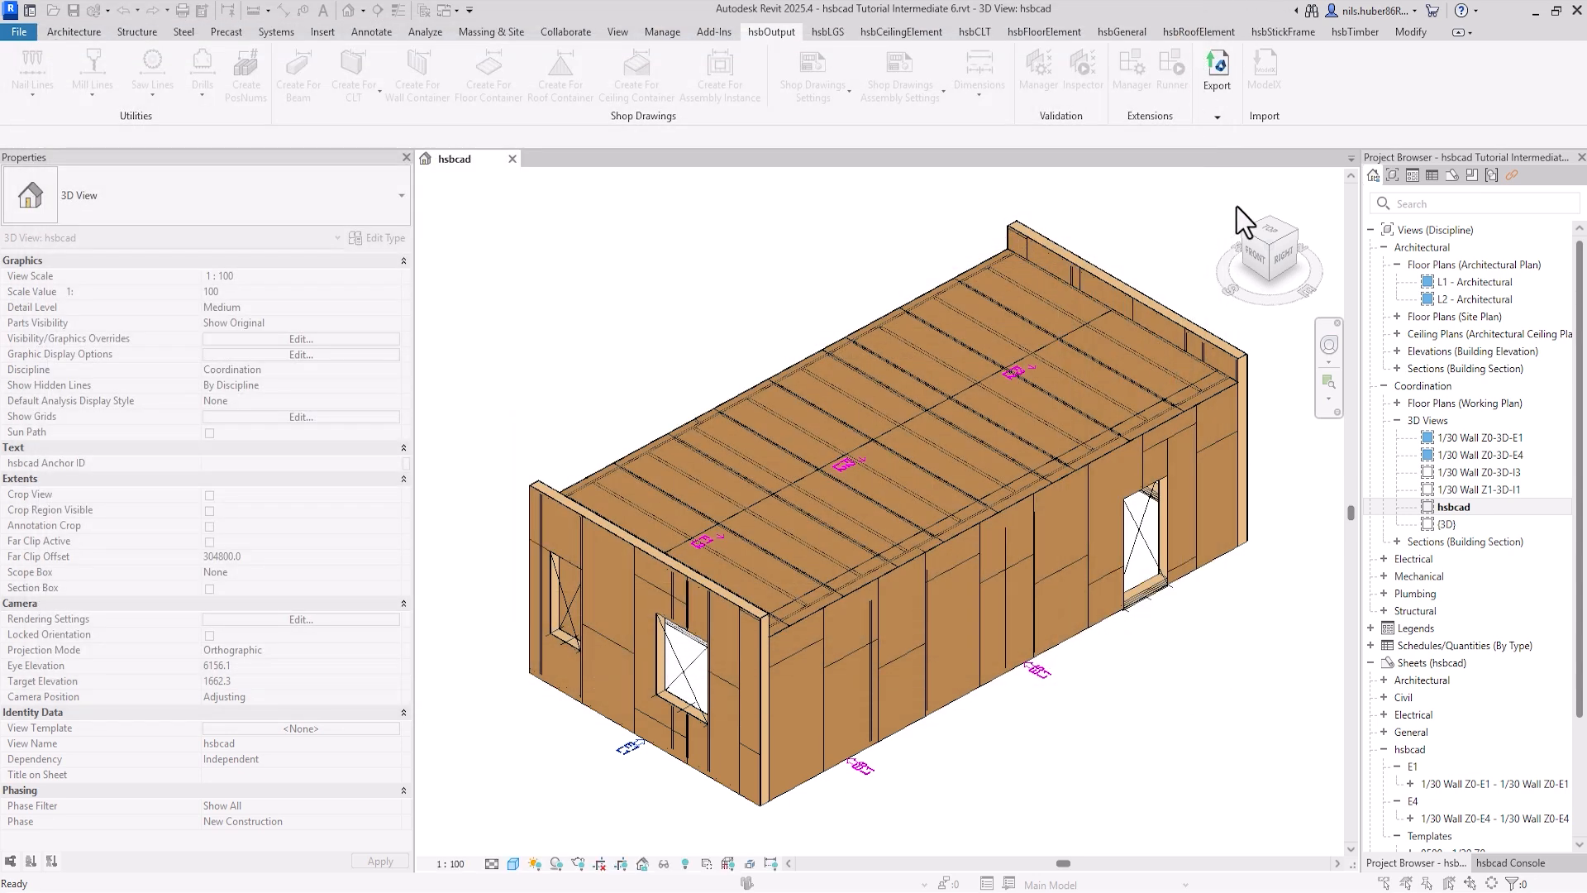
# Start an hsbcad Excel report export for picked item containers using the Stickframe Wall report
pyautogui.click(1217, 117)
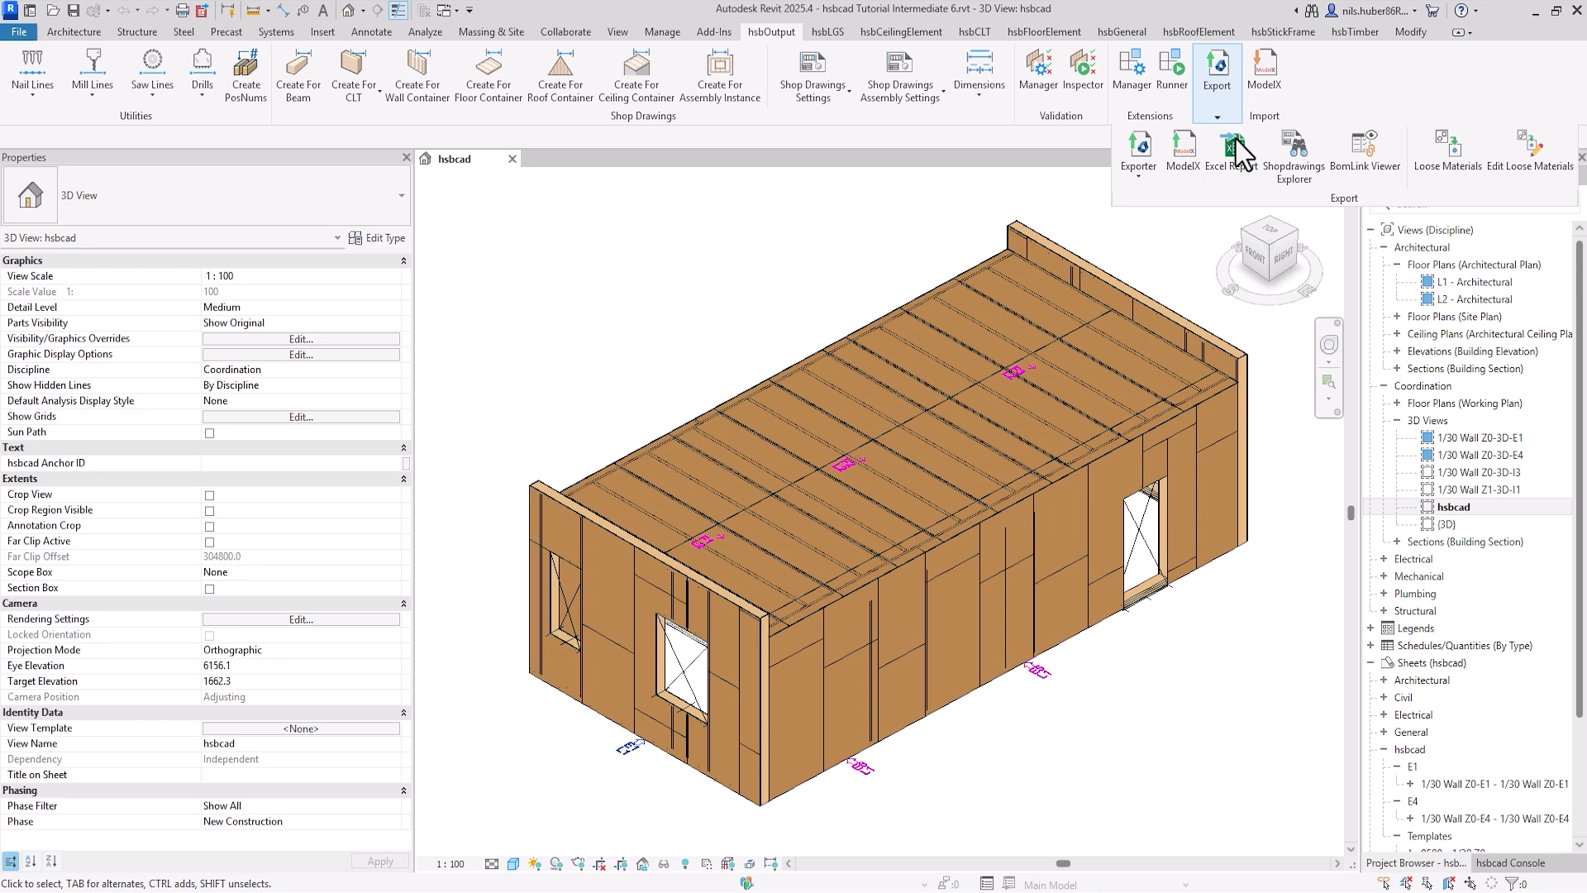
pyautogui.click(1232, 153)
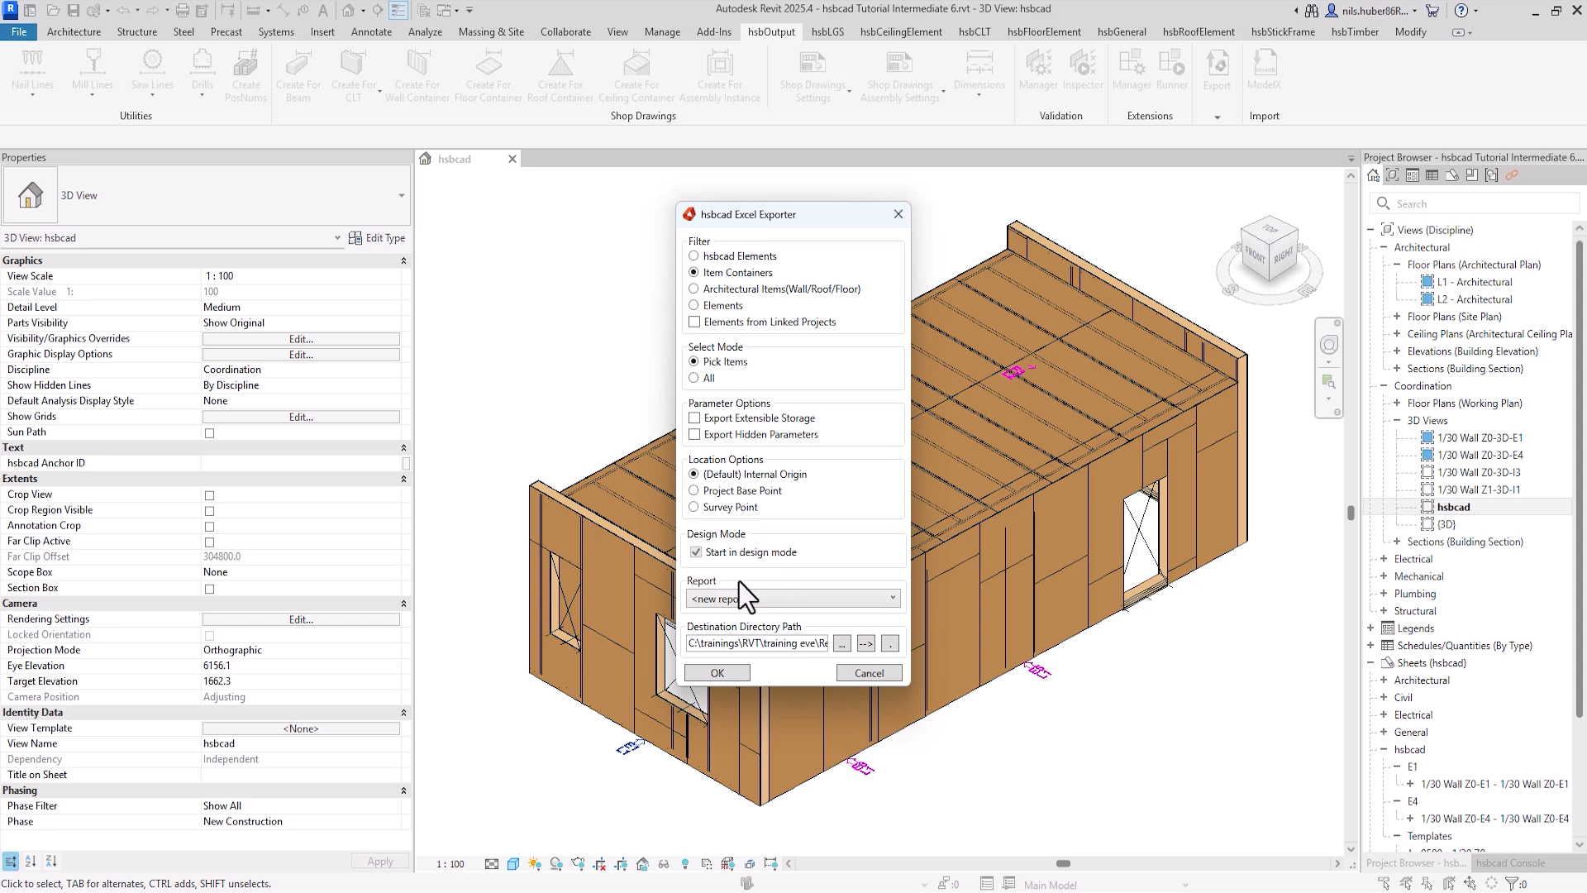
pyautogui.click(742, 602)
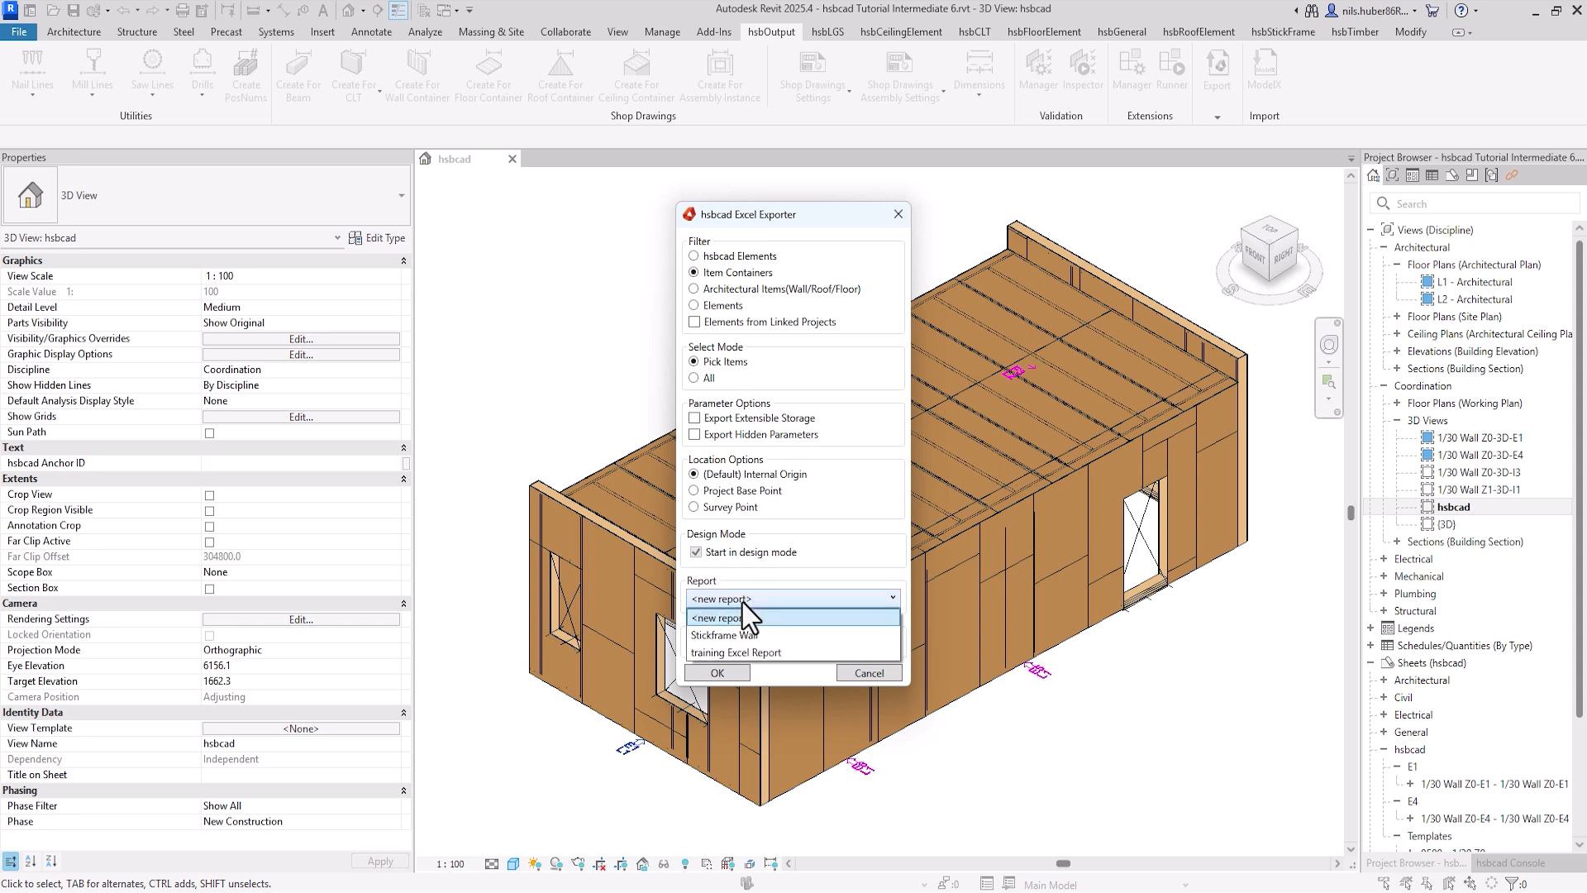
pyautogui.click(768, 637)
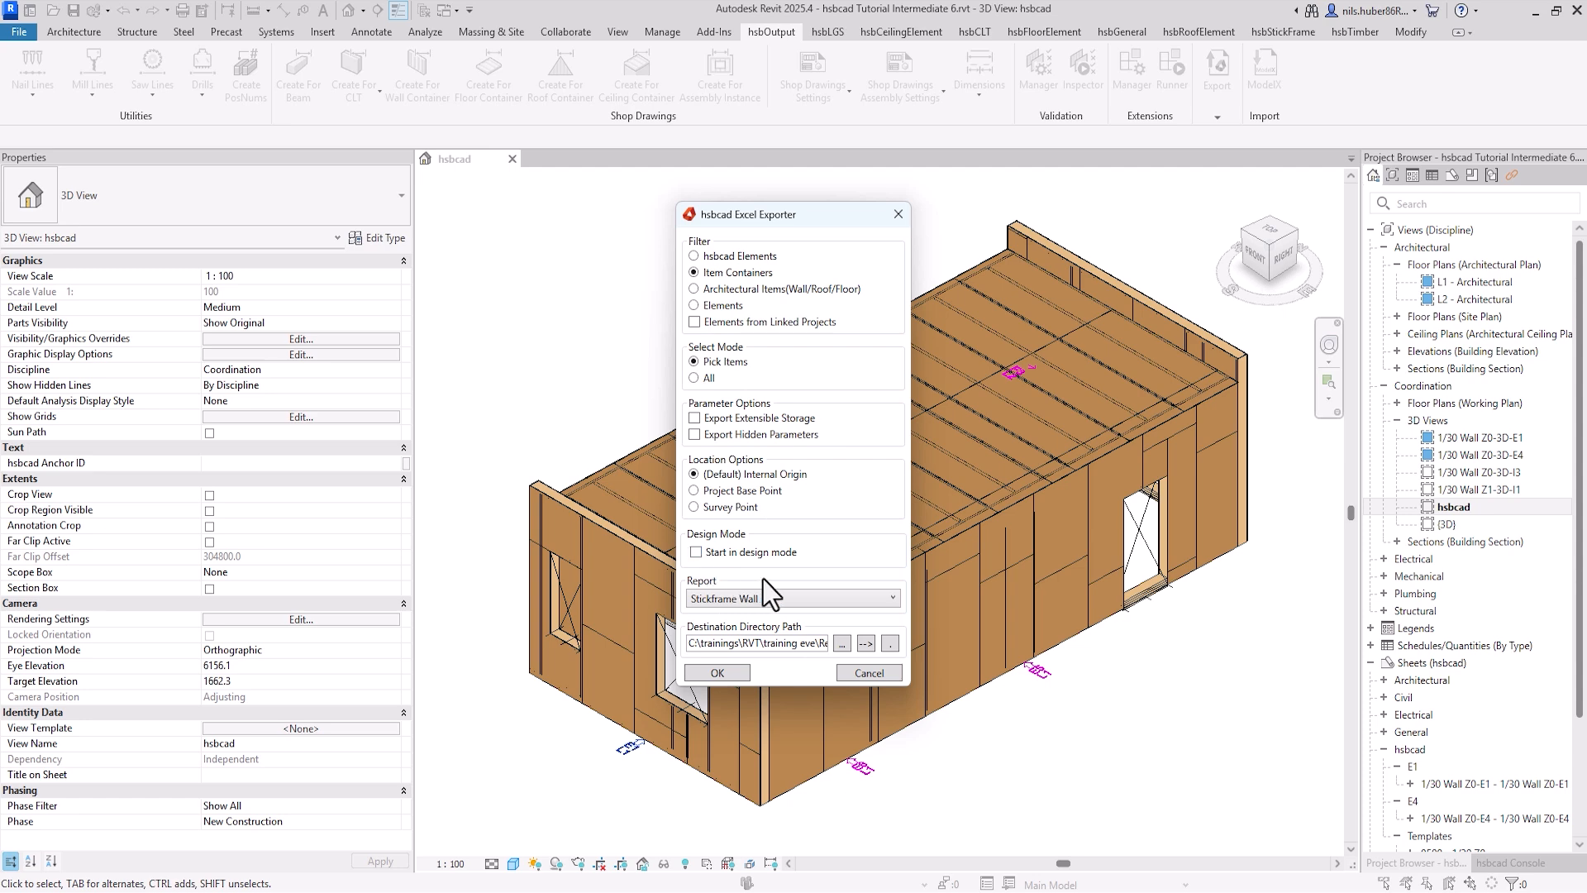
# Set the report's destination directory to Revit Tutorial Videos 2025 > V2 > 2 Intermediate > 6 Export Settings & Report
pyautogui.click(843, 644)
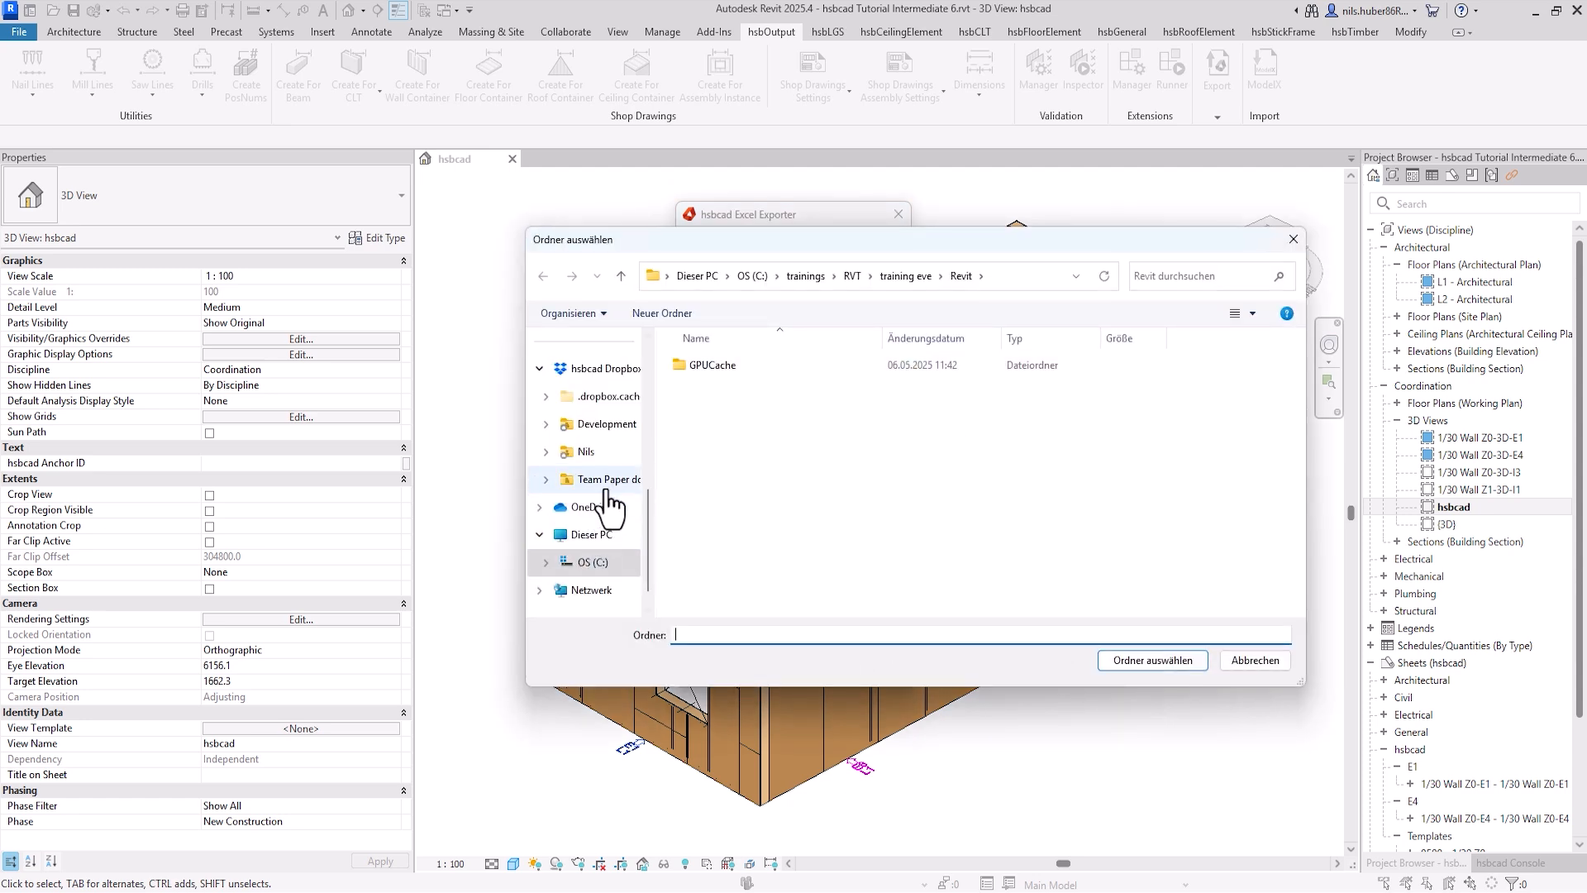
pyautogui.click(597, 450)
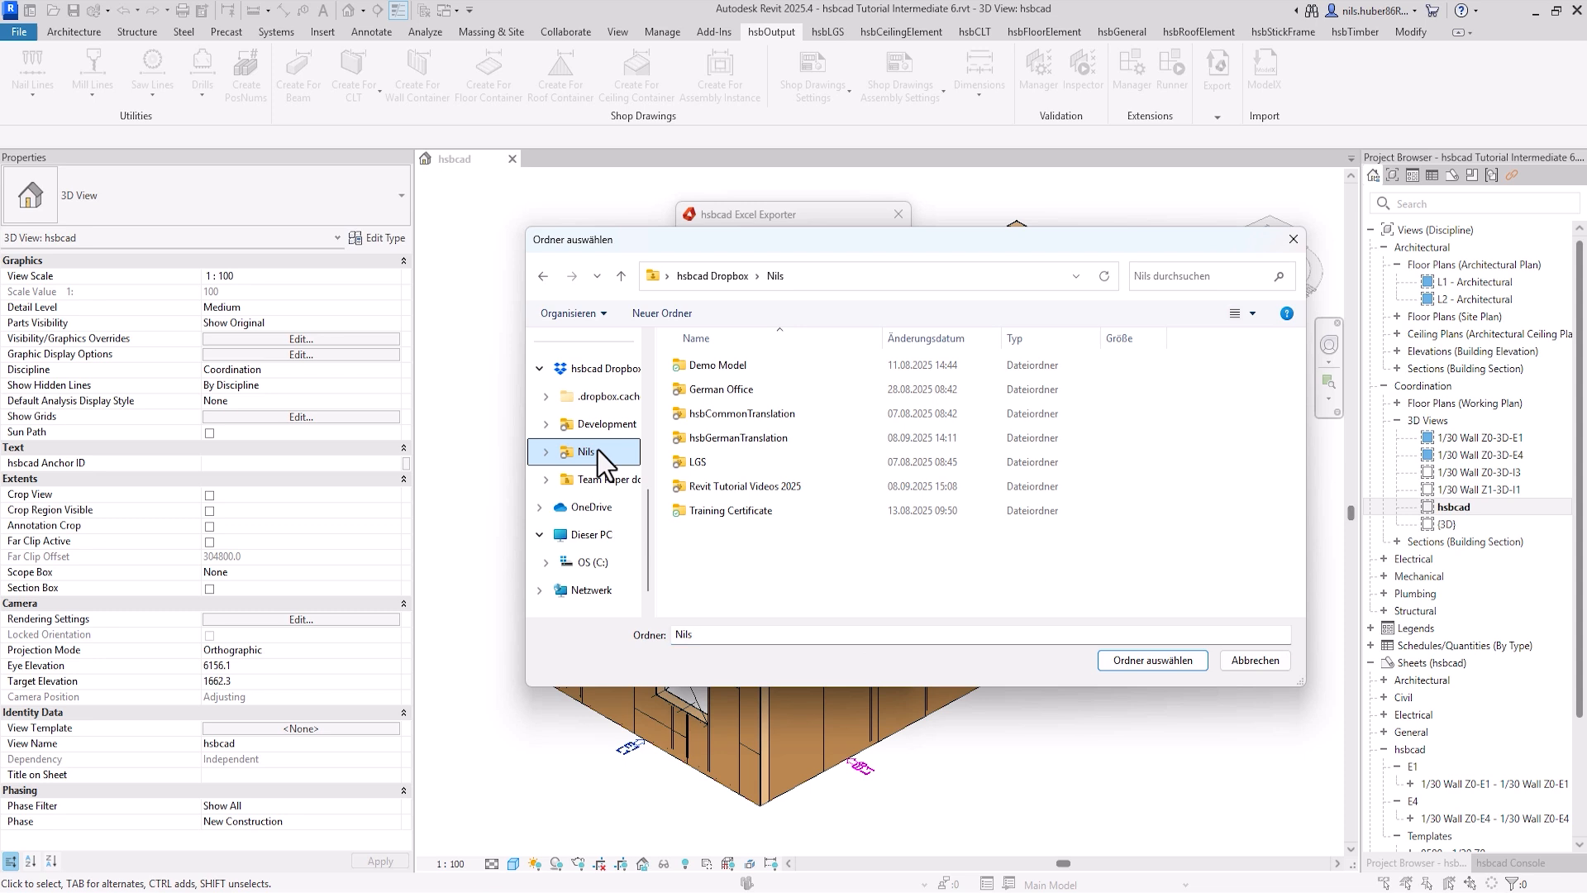
pyautogui.doubleClick(746, 484)
pyautogui.click(718, 432)
pyautogui.doubleClick(718, 431)
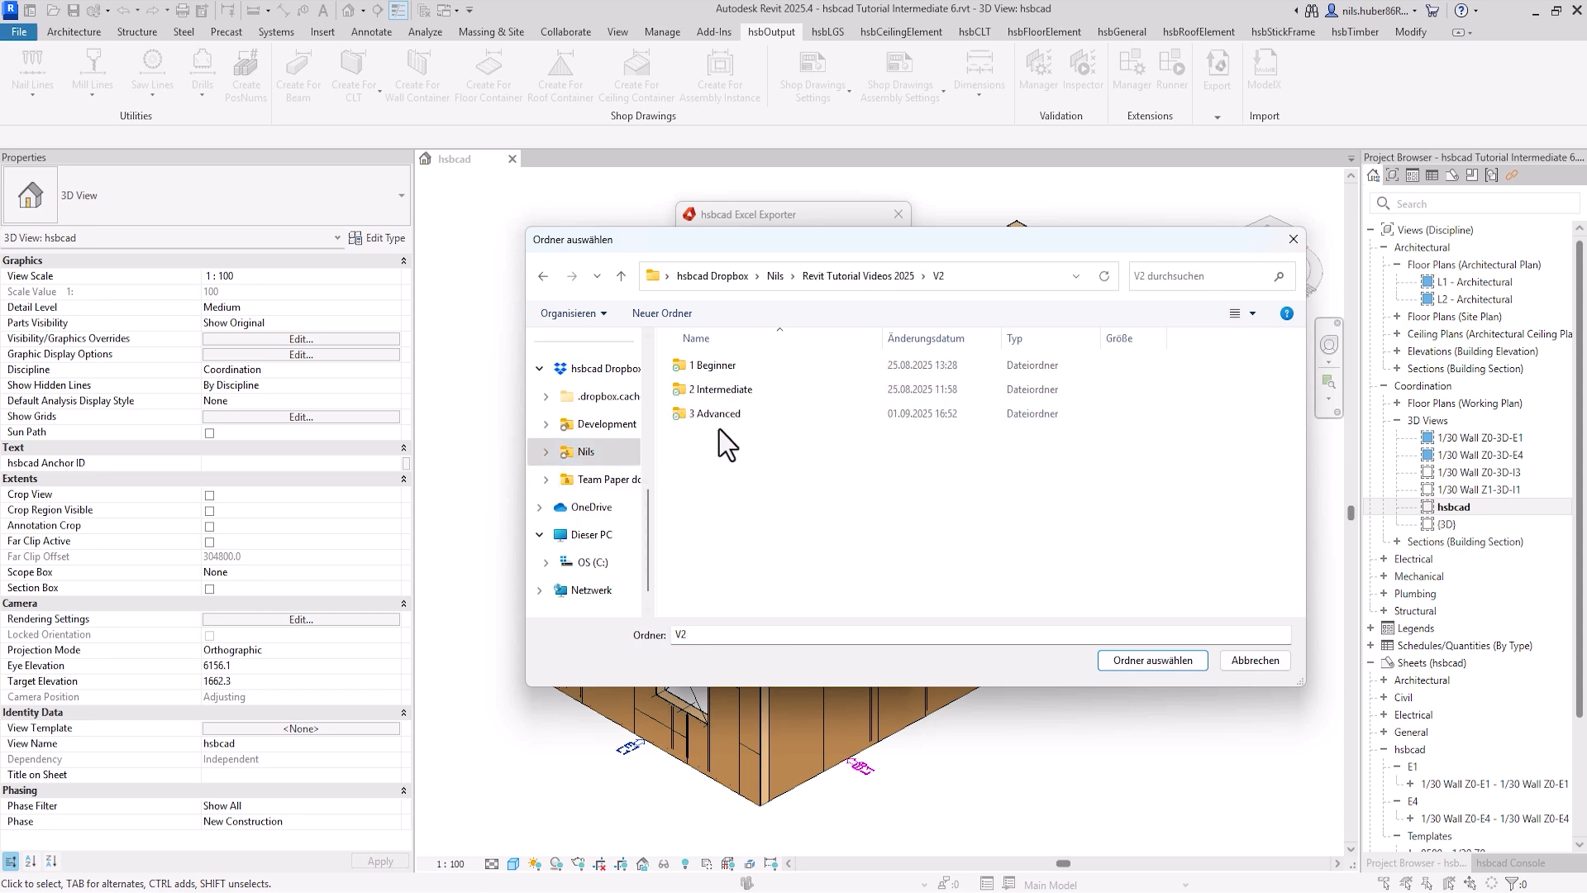
pyautogui.click(726, 389)
pyautogui.doubleClick(726, 389)
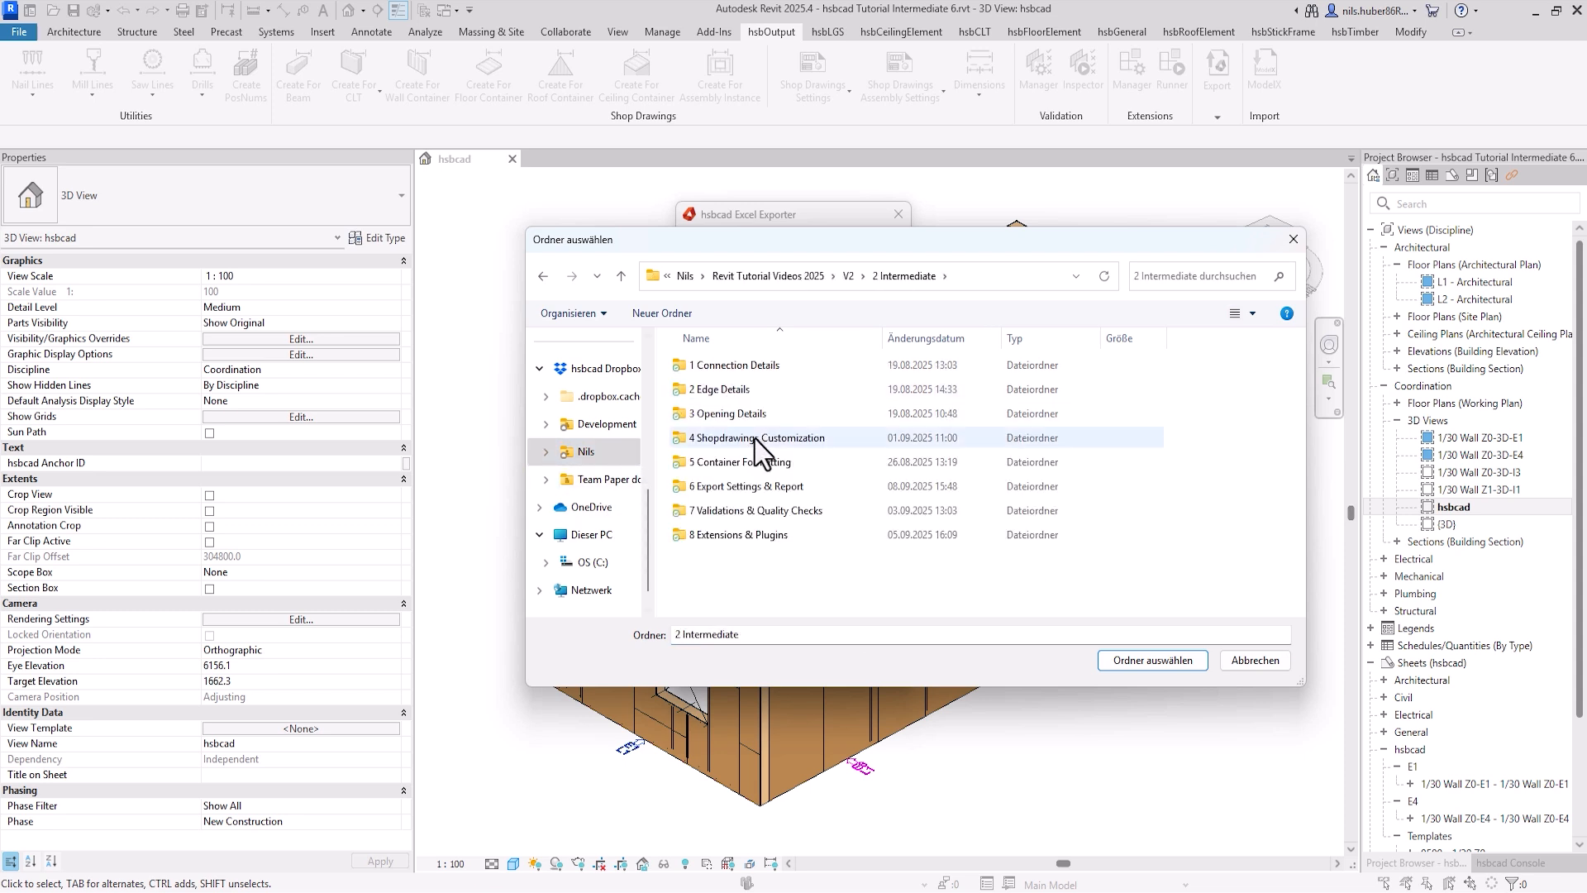
pyautogui.doubleClick(771, 493)
pyautogui.click(1153, 661)
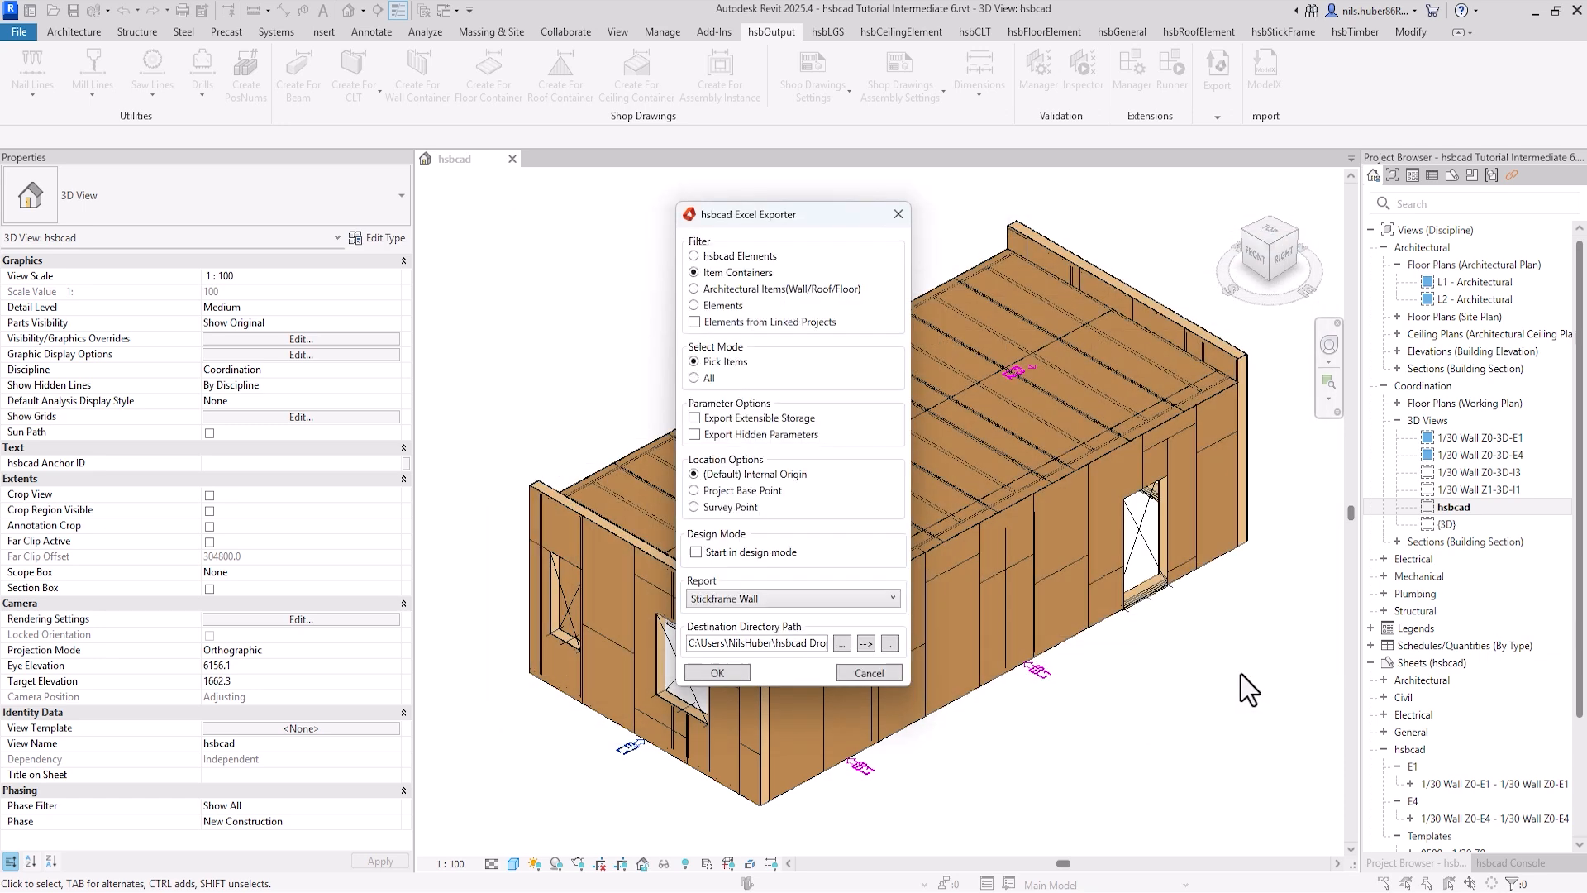
# Run the Excel report export on the item container of the two-window short wall
pyautogui.click(744, 672)
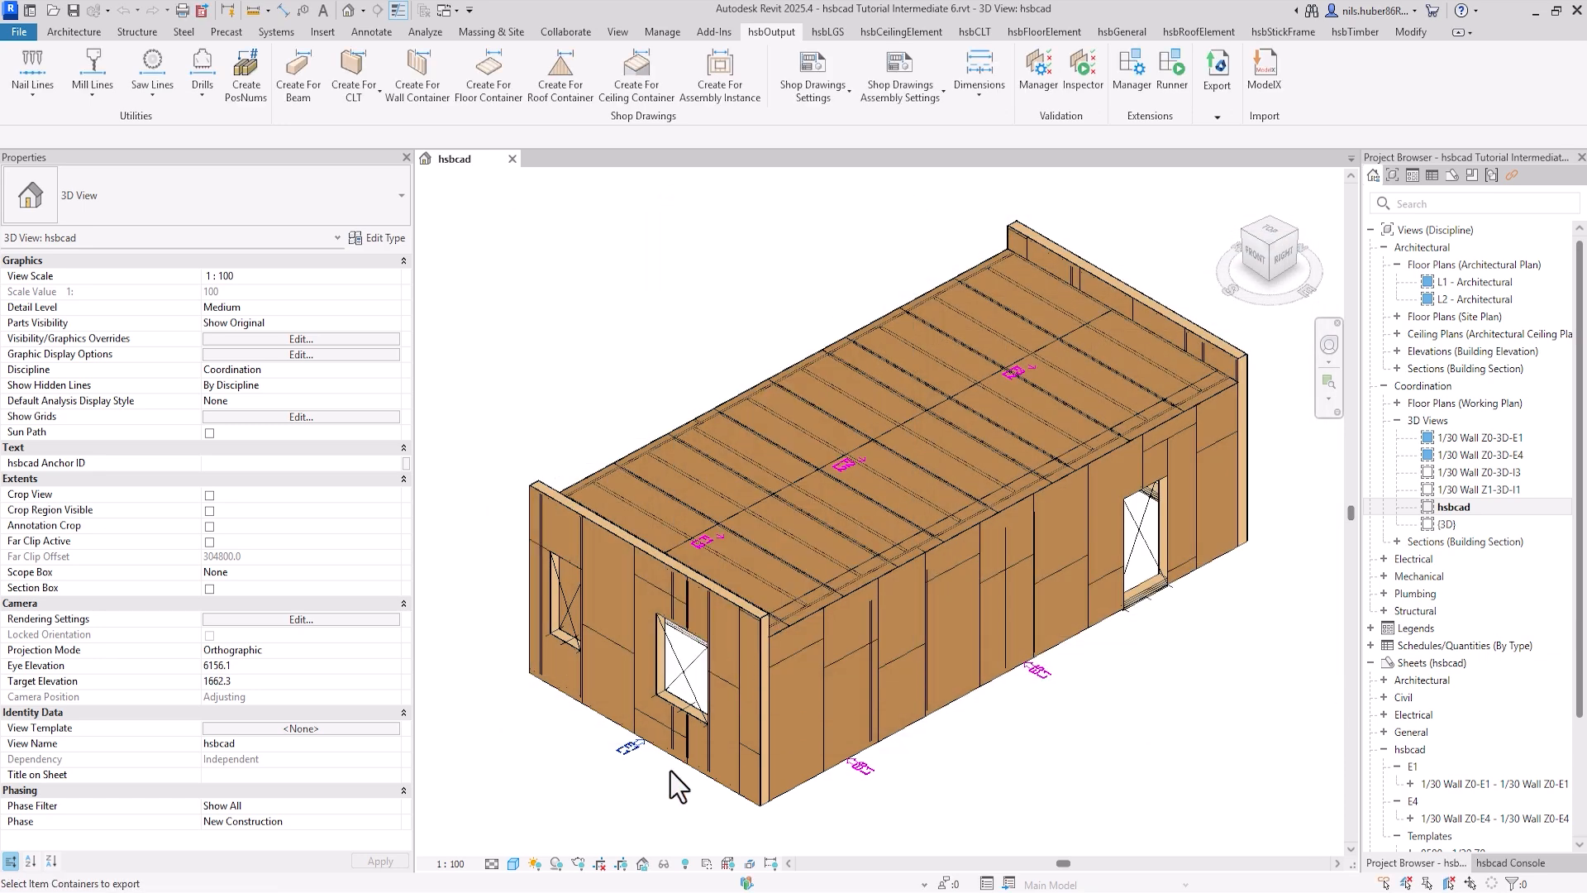
pyautogui.click(629, 749)
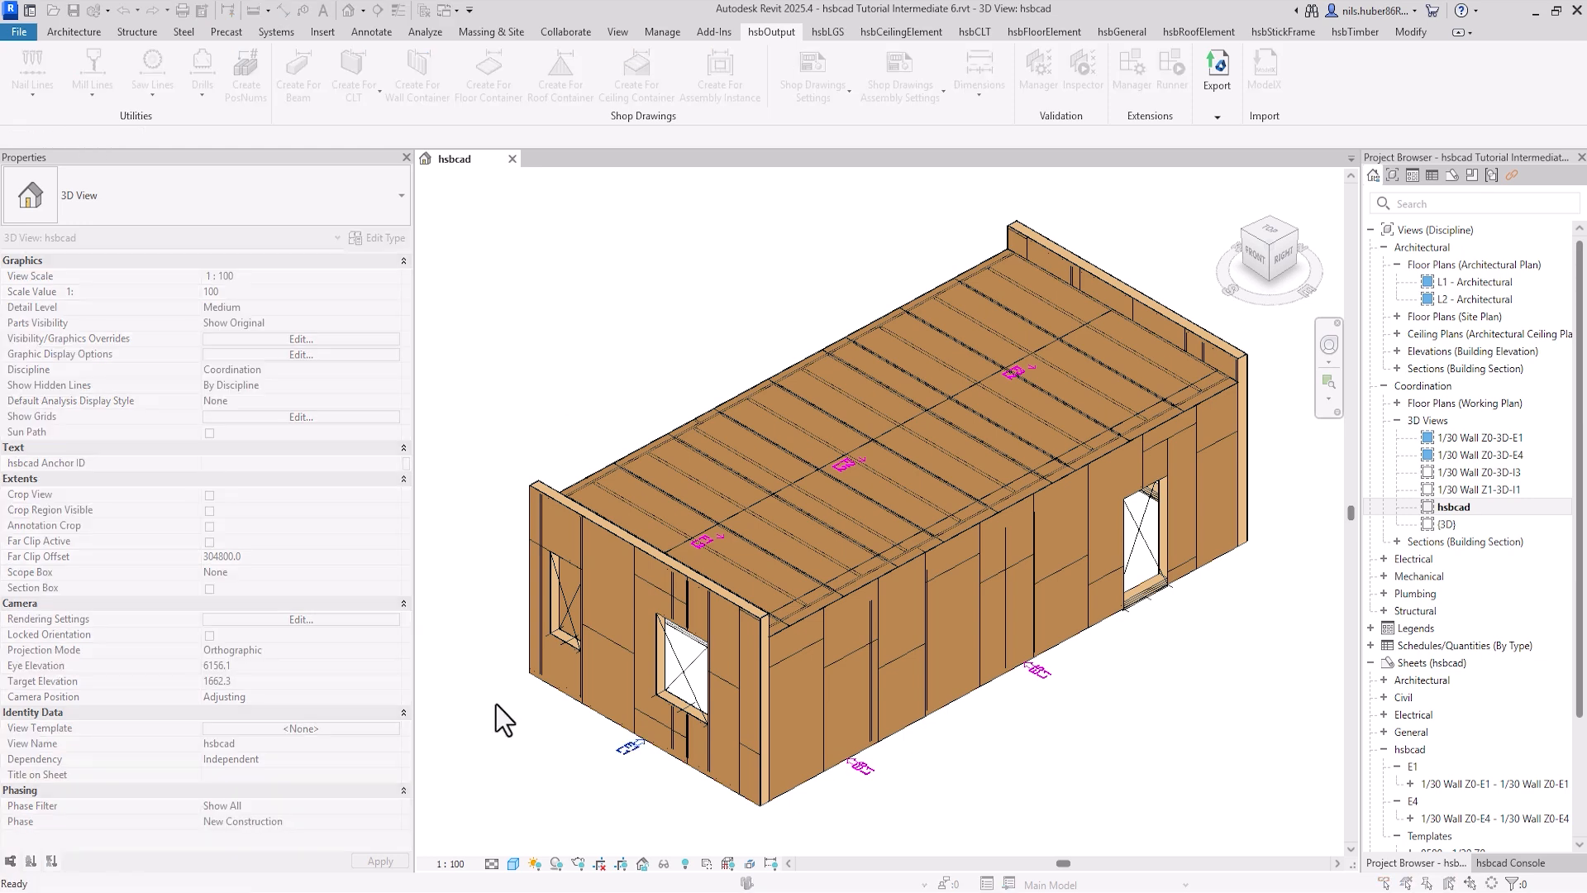
pyautogui.press('Return')
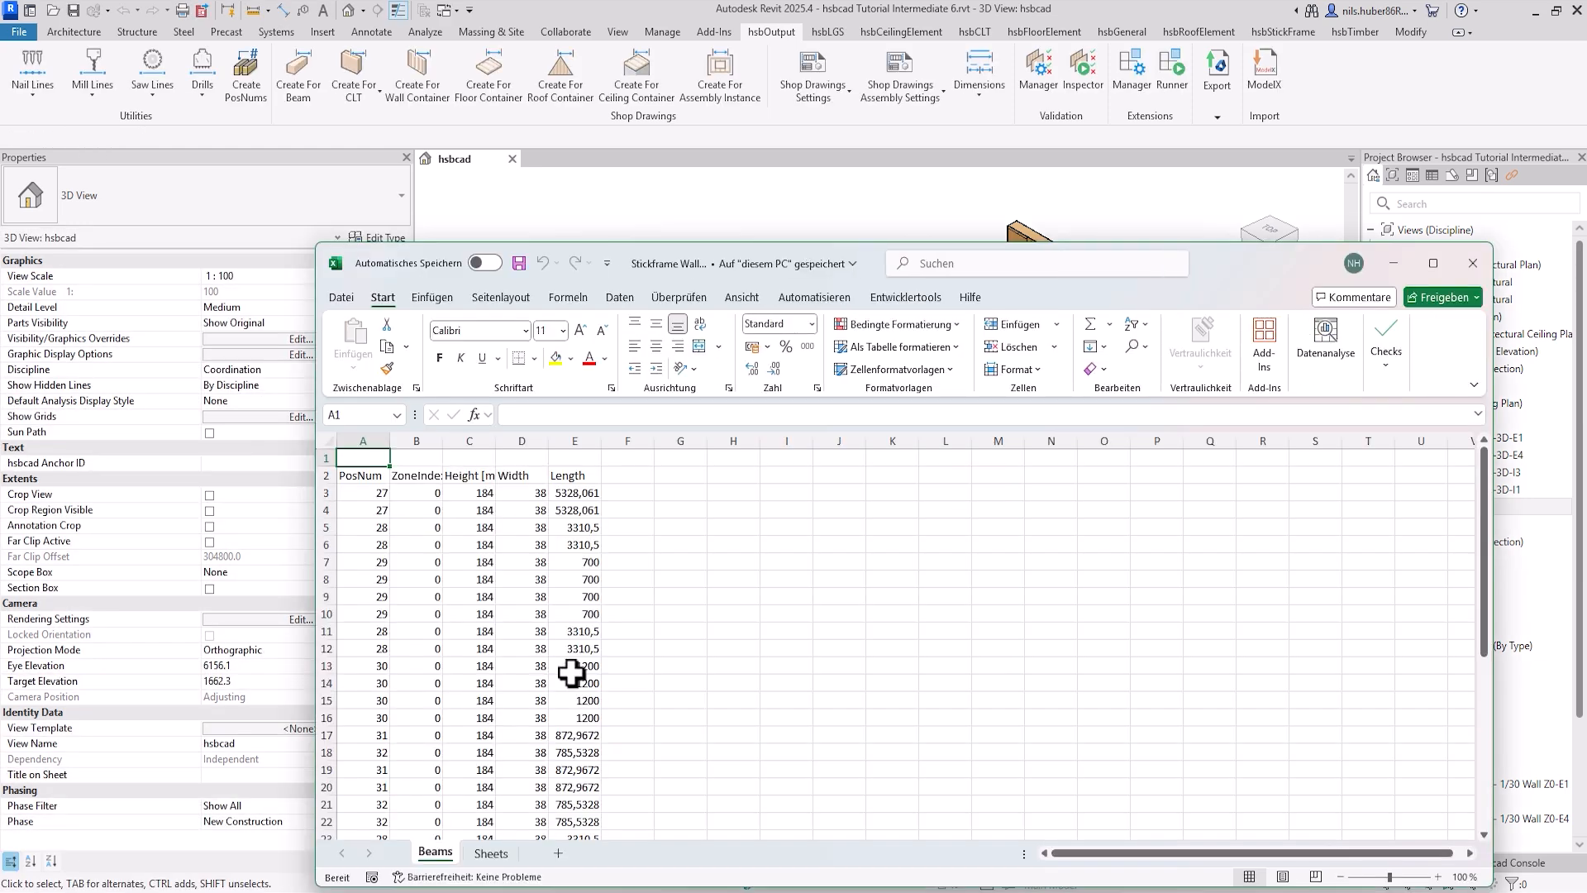
# Maximize the exported workbook in Excel and examine the position number, zone index, height, width and length columns of the Beams sheet
pyautogui.click(1434, 256)
pyautogui.click(426, 464)
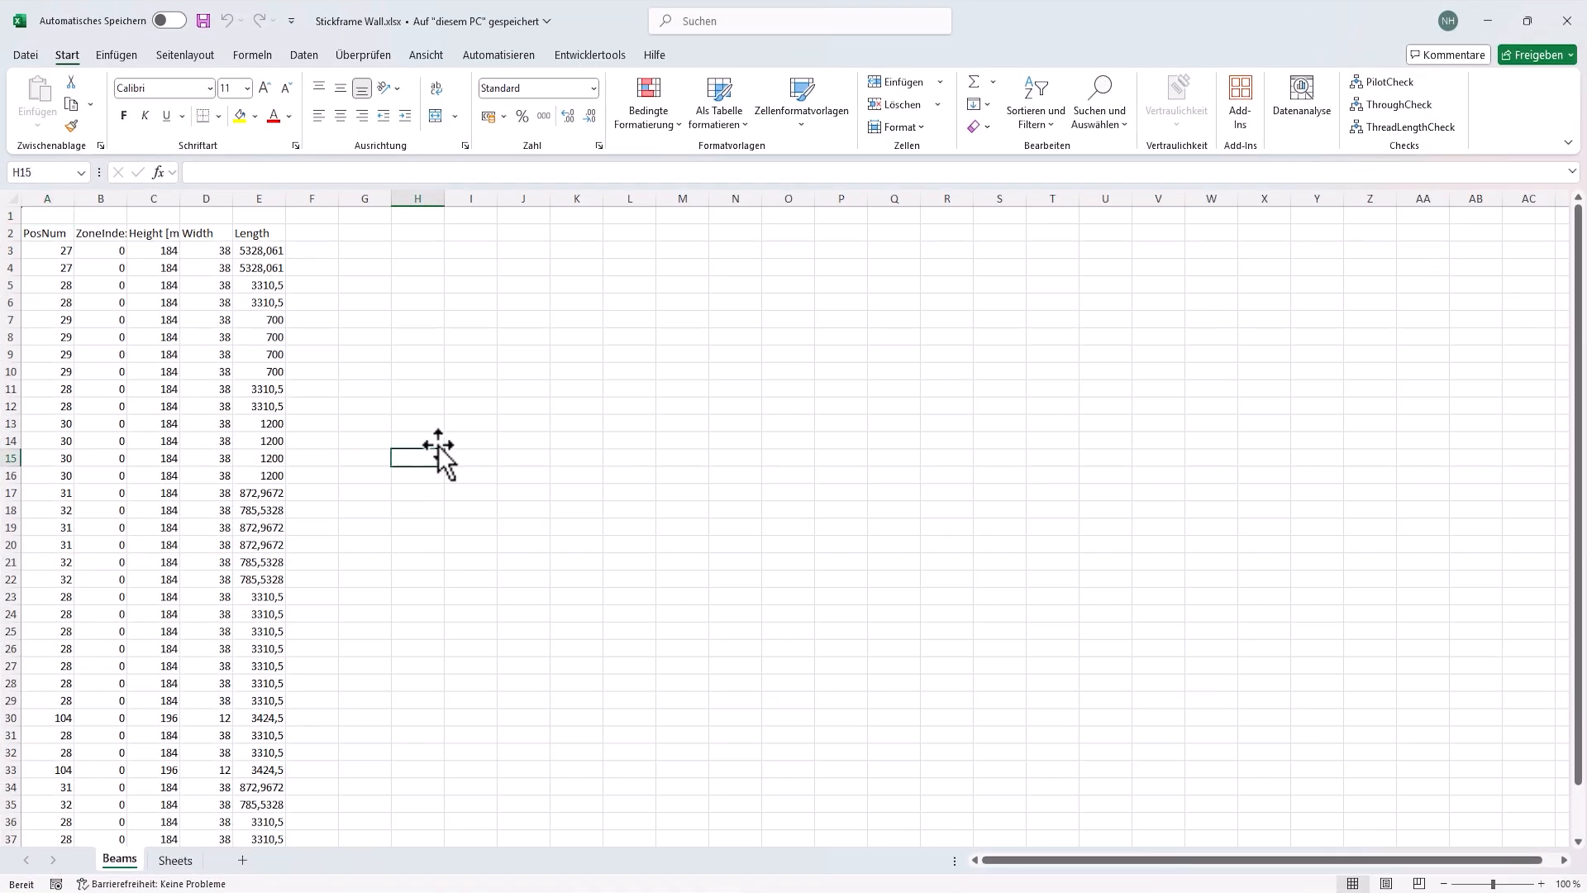
pyautogui.click(503, 319)
pyautogui.click(43, 238)
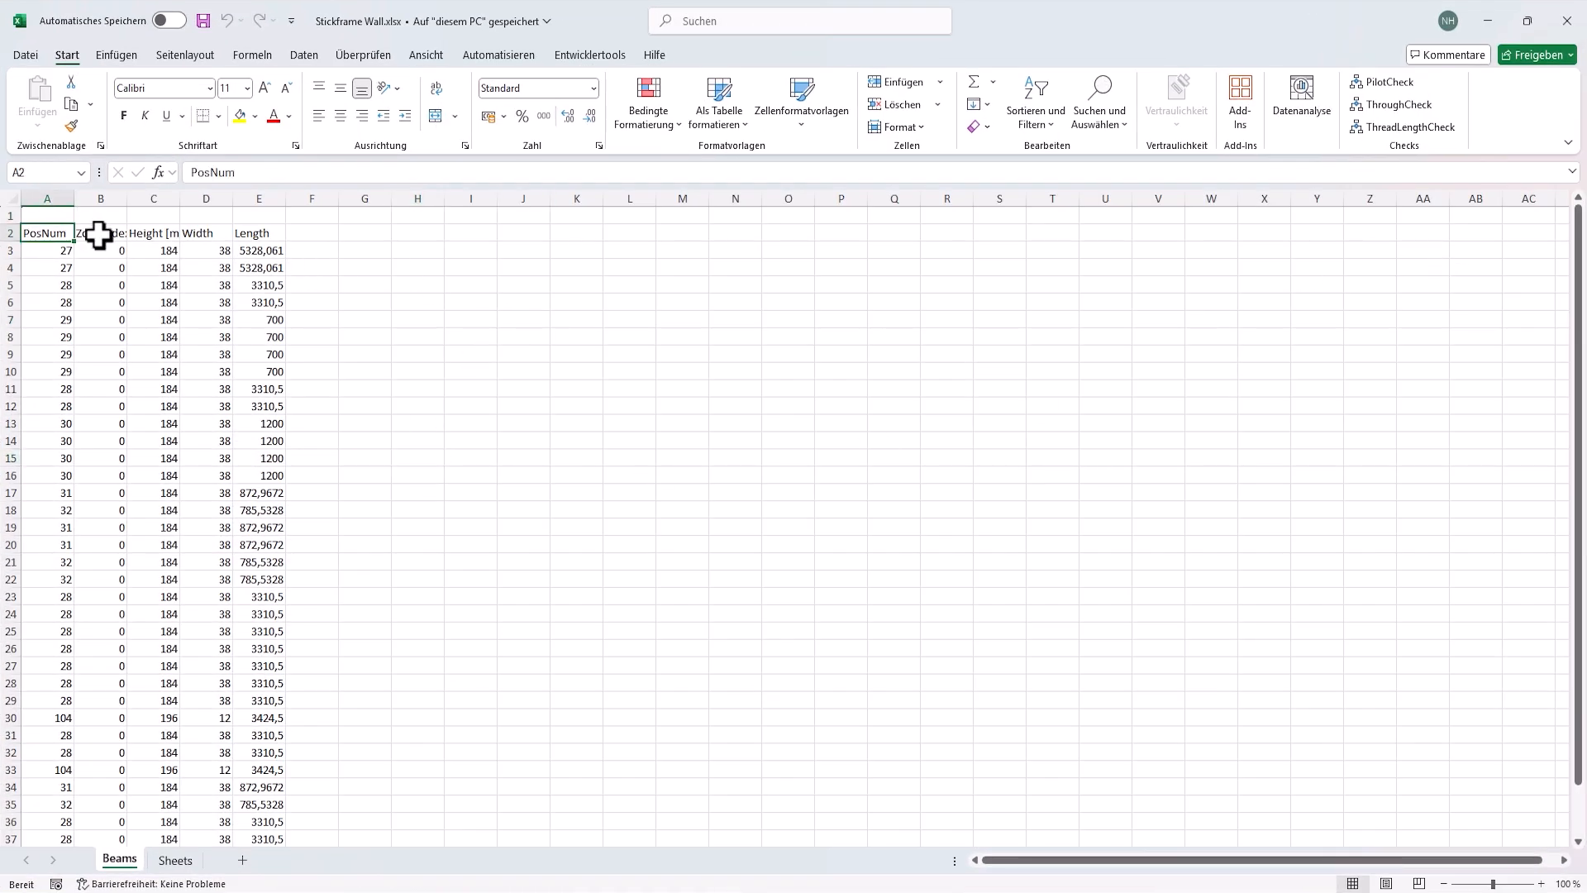
pyautogui.click(99, 233)
pyautogui.click(163, 233)
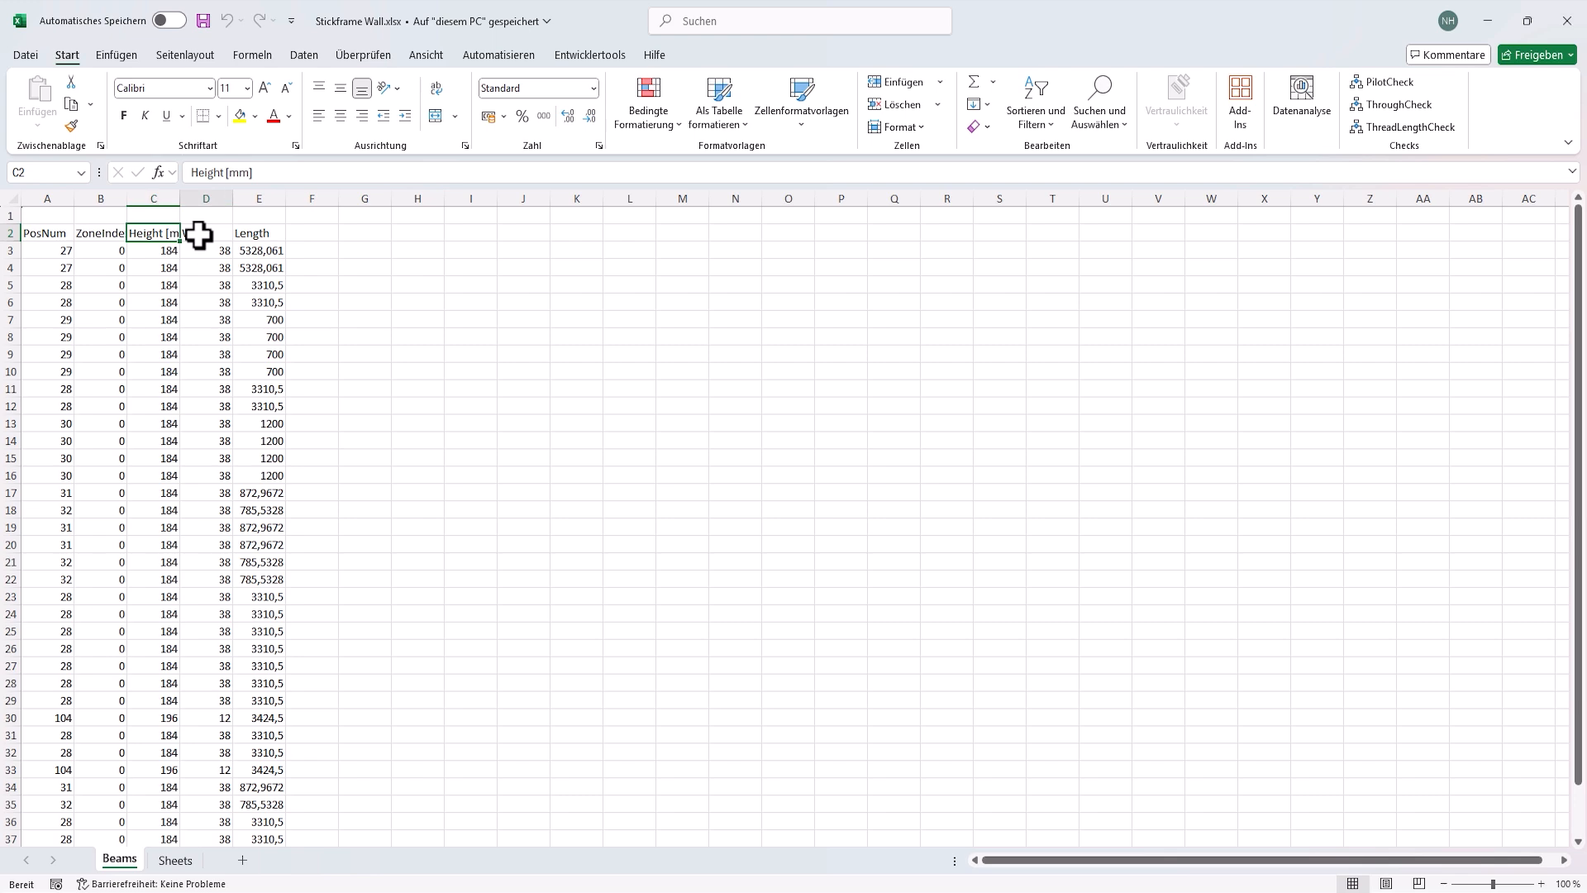
pyautogui.click(201, 234)
pyautogui.click(266, 233)
pyautogui.click(526, 391)
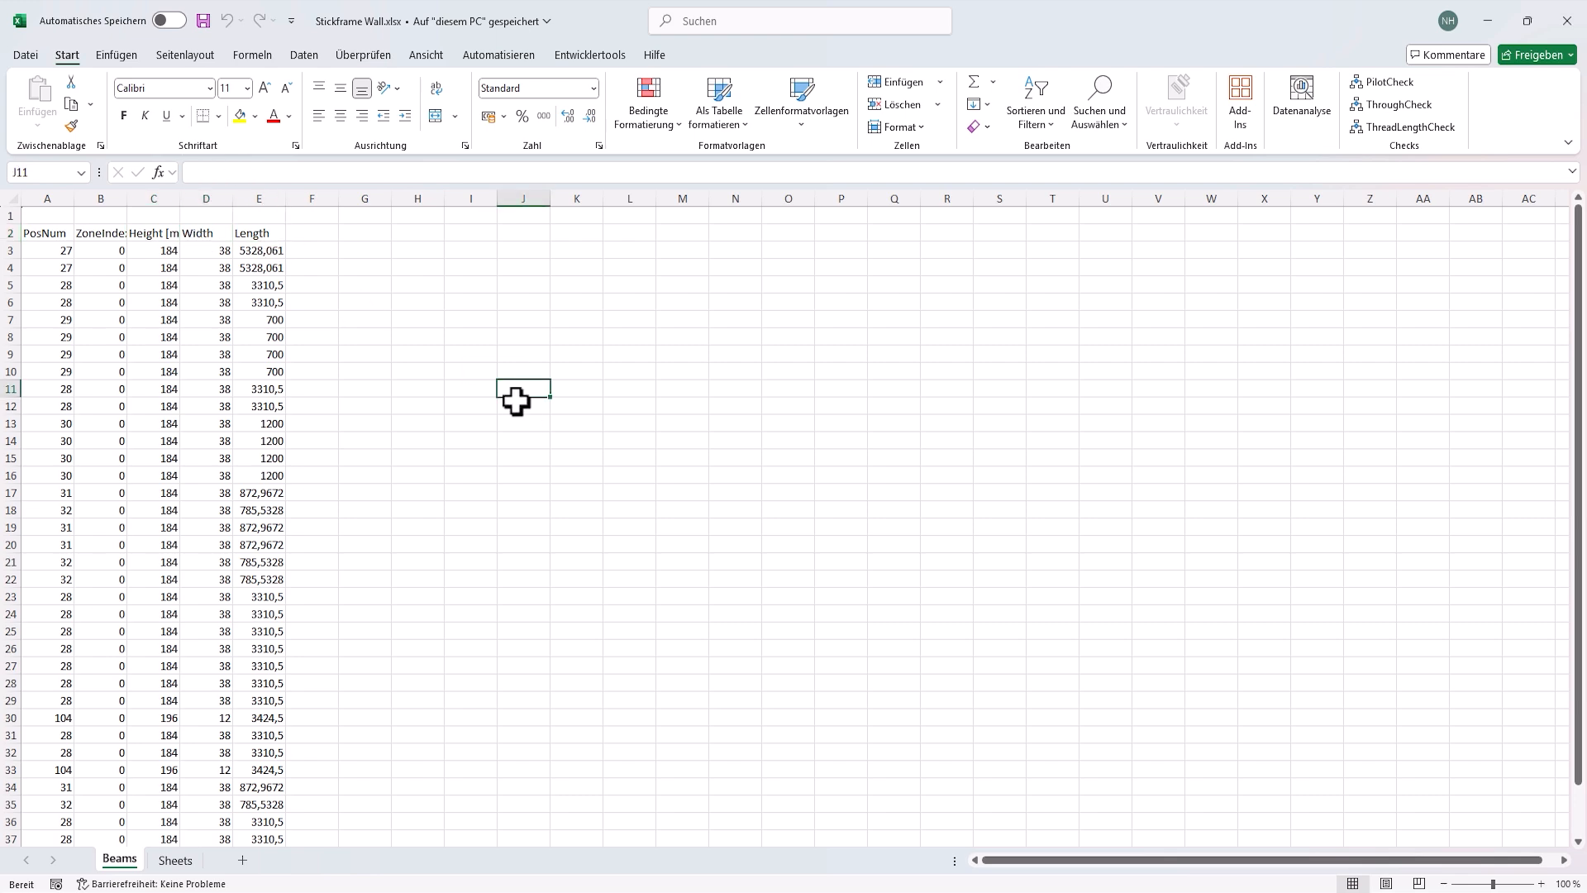